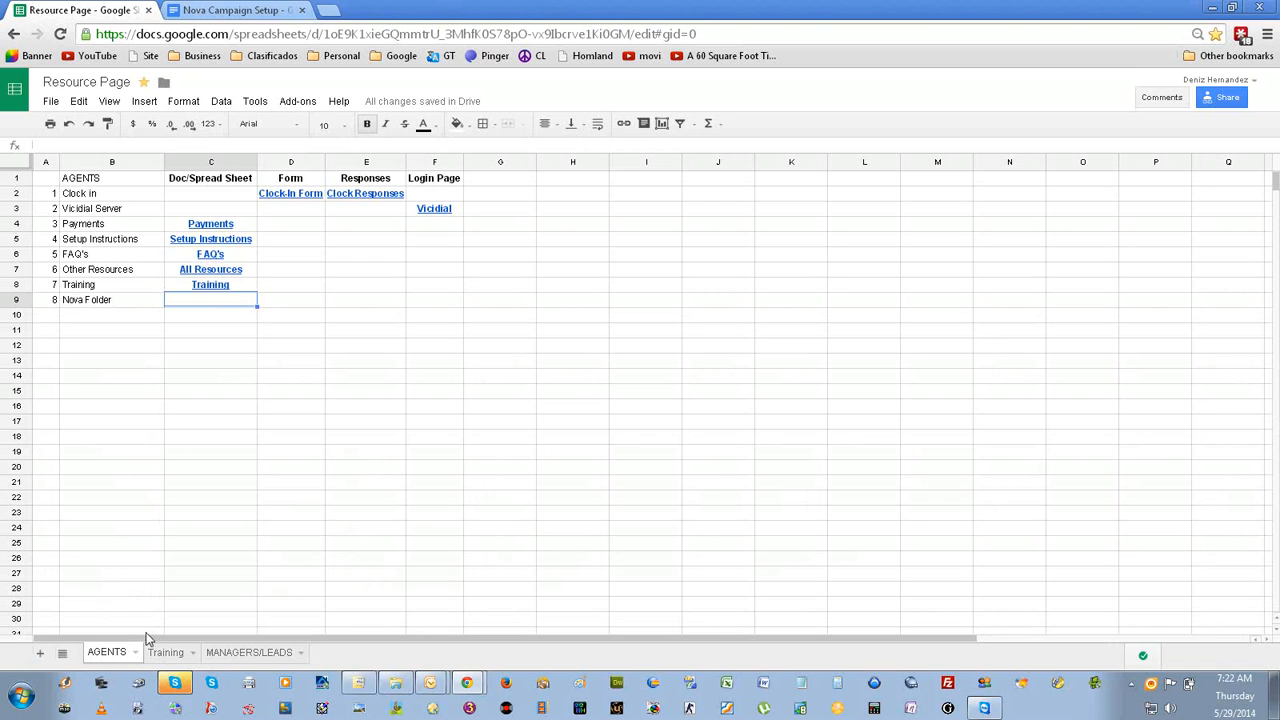
Open the Download Zoiper link from row 2 of the Training sheet.
{"action": "left_click", "coordinate": [166, 653]}
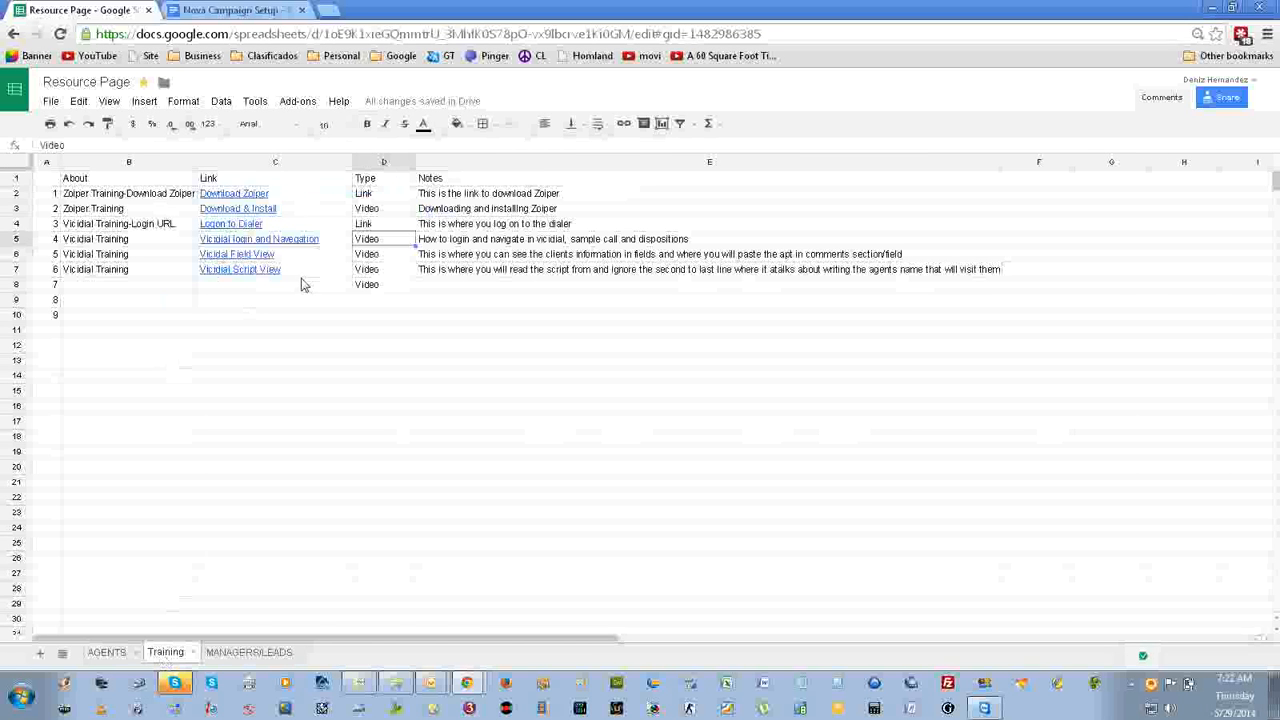
{"action": "left_click", "coordinate": [256, 196]}
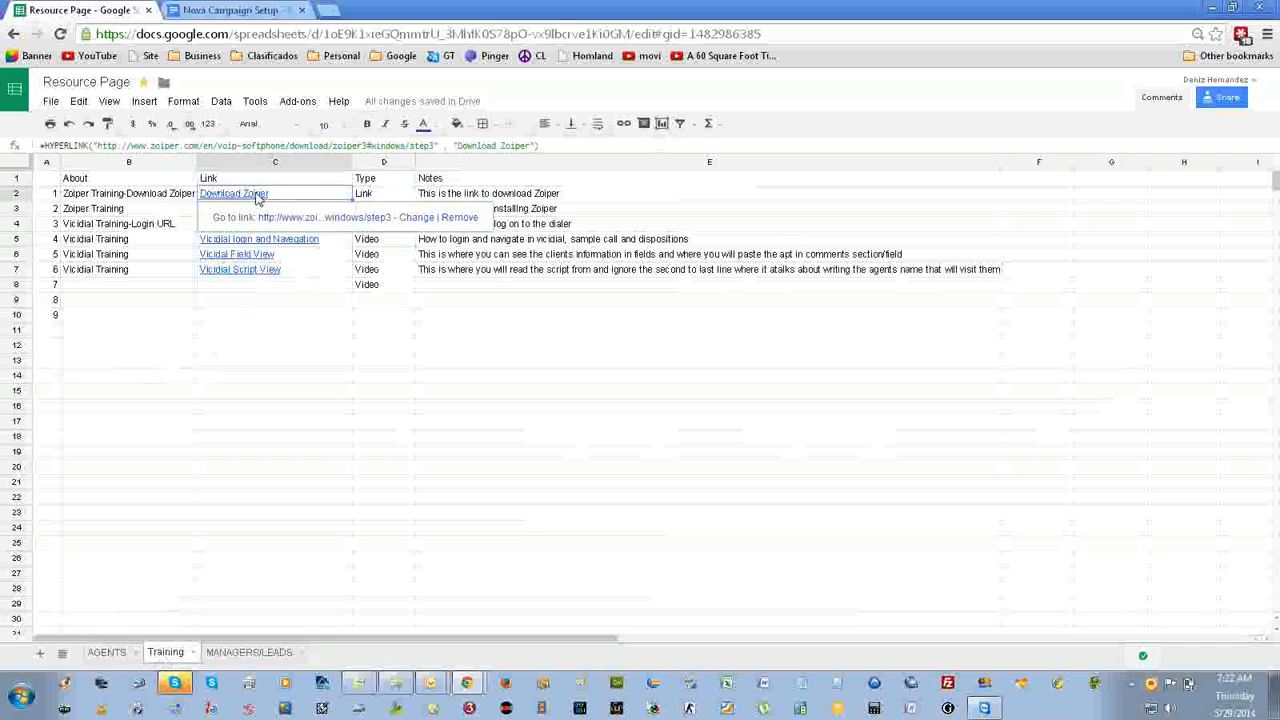
{"action": "left_click", "coordinate": [323, 226]}
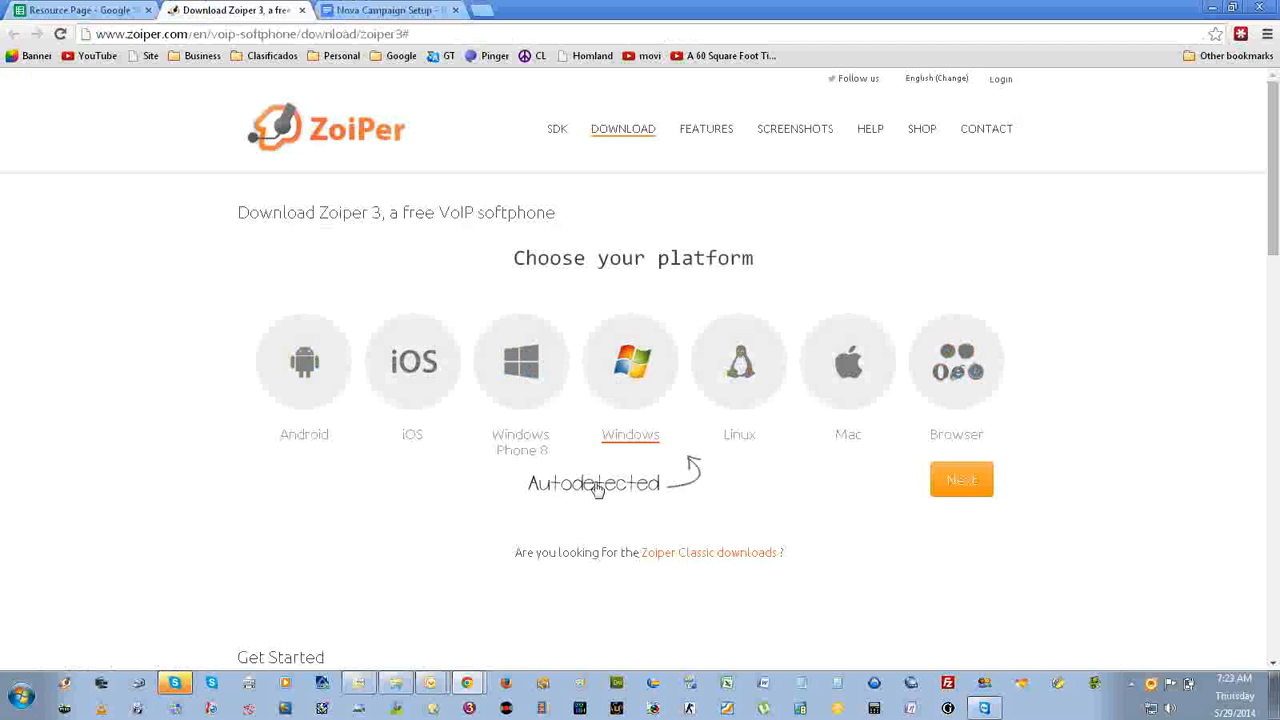
Download the free Community version of Zoiper 3 for Windows and keep the Zoiper_3.2_Setup.exe file.
{"action": "left_click", "coordinate": [960, 488]}
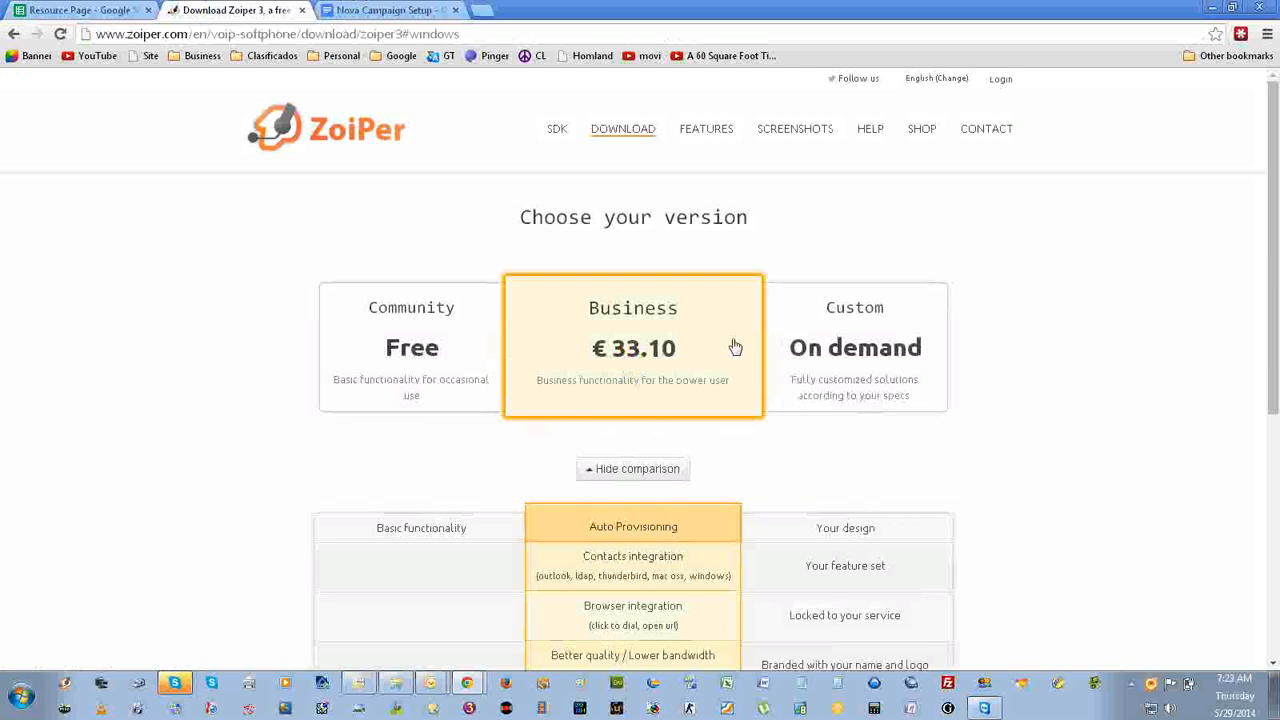
{"action": "left_click", "coordinate": [422, 352]}
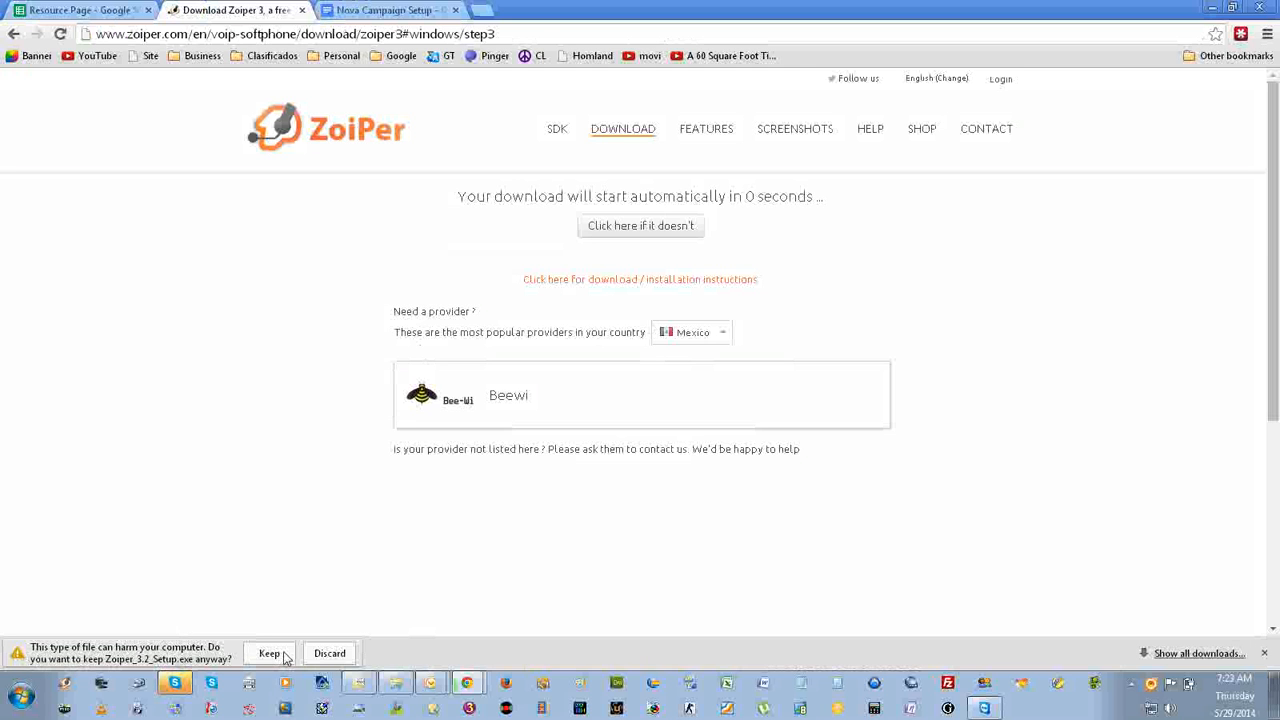
{"action": "left_click", "coordinate": [270, 654]}
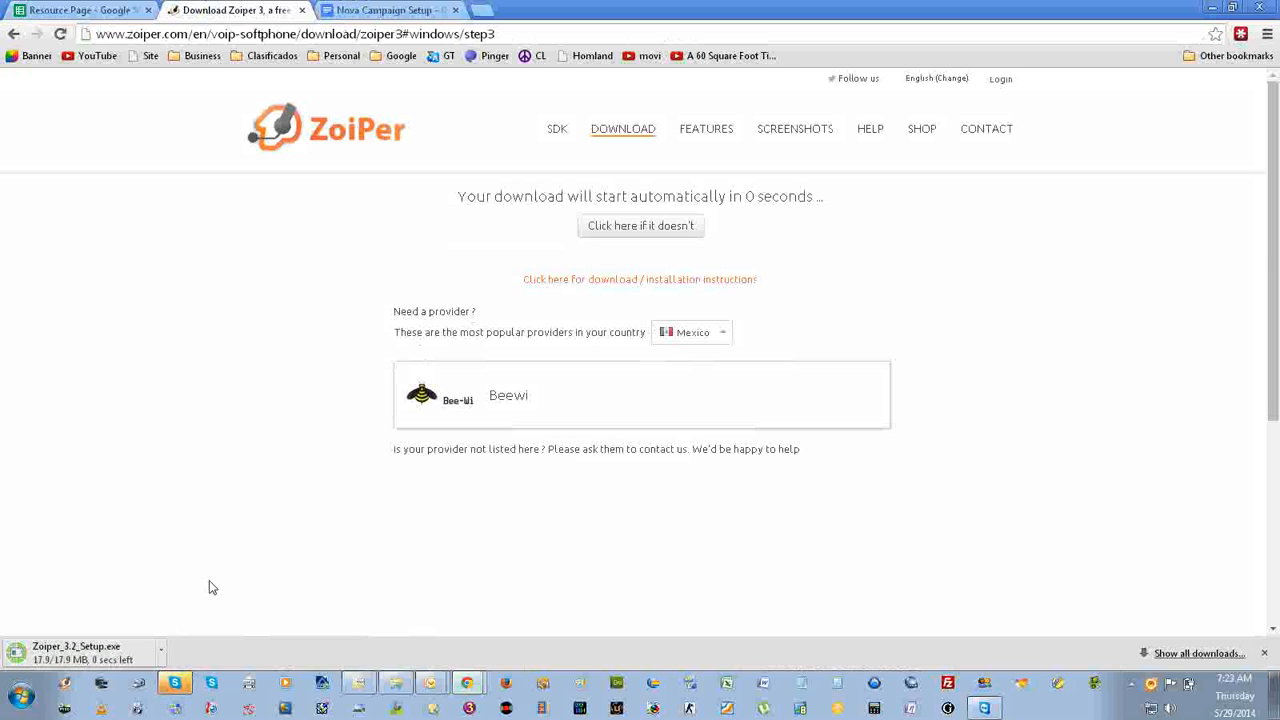
Run the downloaded Zoiper_3.2_Setup.exe installer and accept its license agreement.
{"action": "left_click", "coordinate": [113, 656]}
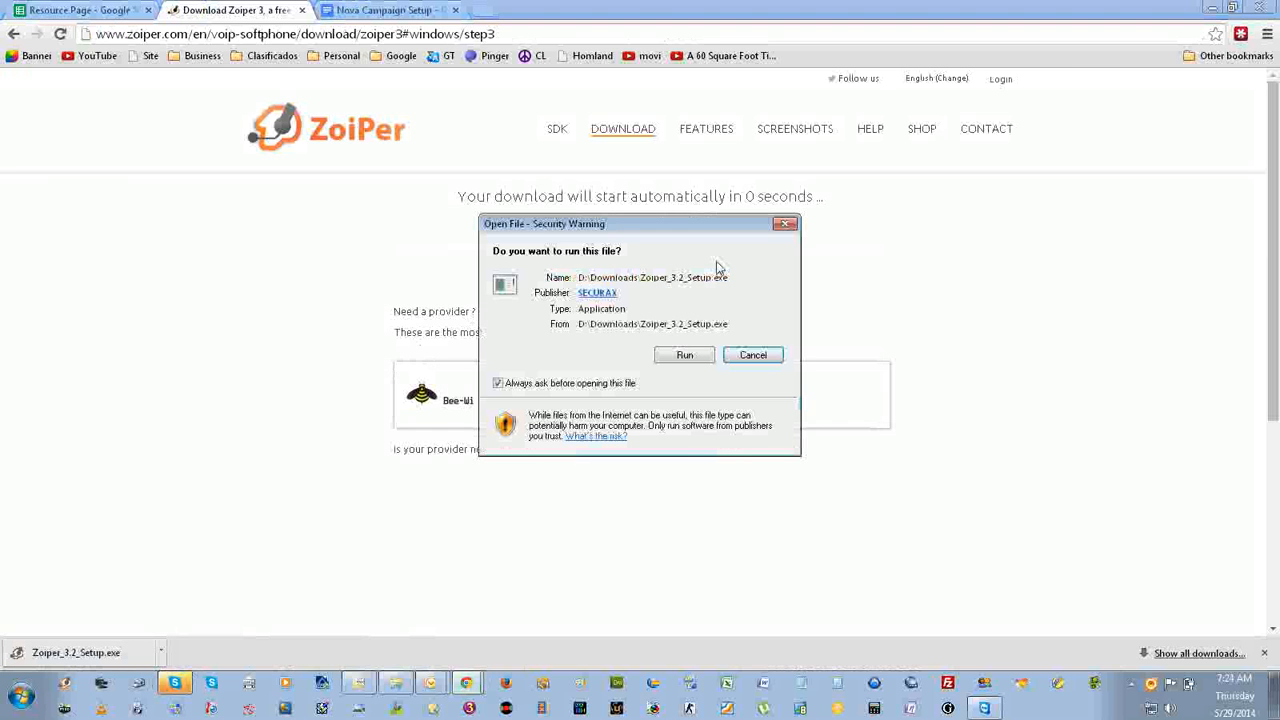
{"action": "left_click", "coordinate": [684, 356]}
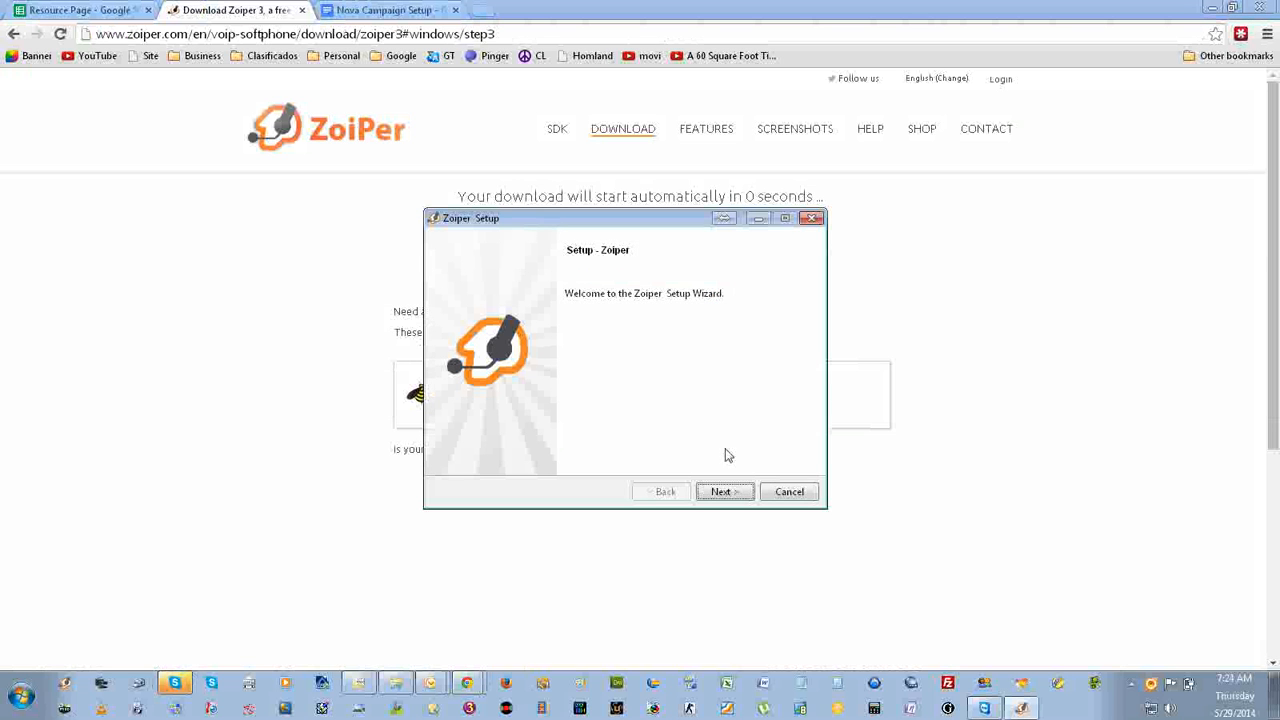
{"action": "left_click", "coordinate": [738, 493]}
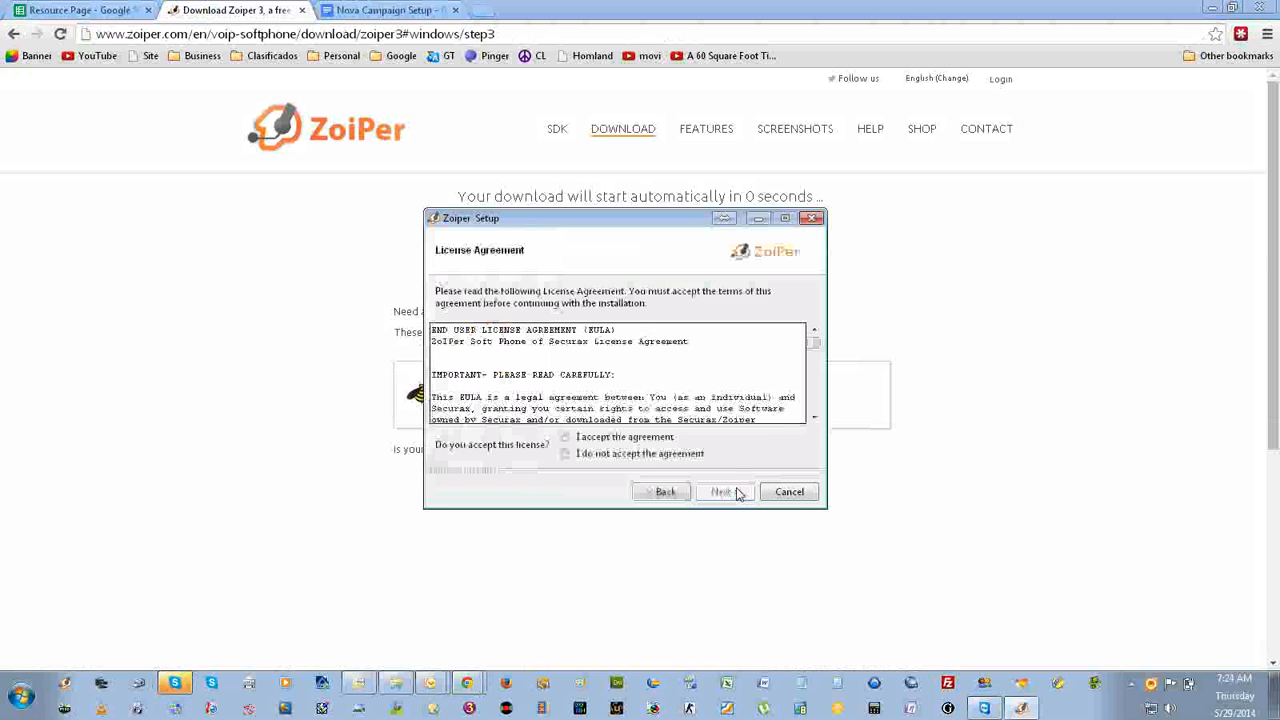
{"action": "left_click", "coordinate": [620, 440]}
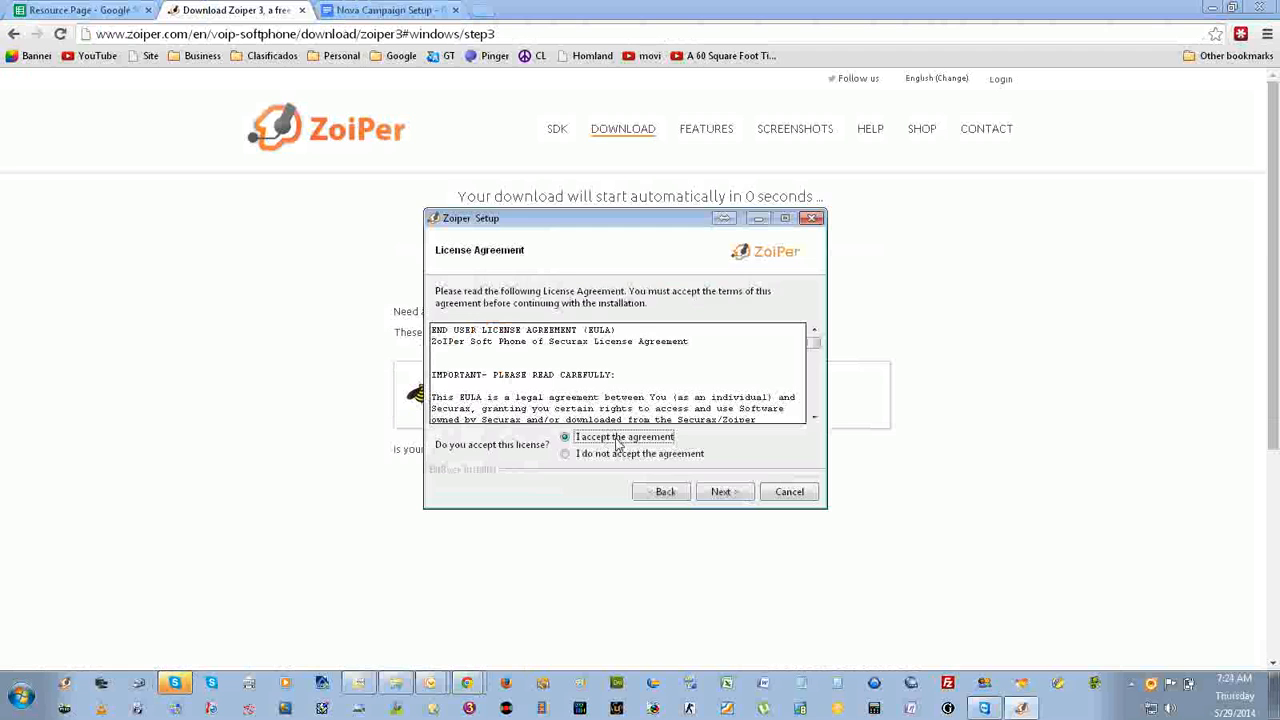
{"action": "left_click", "coordinate": [716, 491]}
Install Zoiper for All Users with the default Start Menu folder, declining to stop the running copy, and finish setup with Launch Zoiper enabled.
{"action": "left_click", "coordinate": [716, 492]}
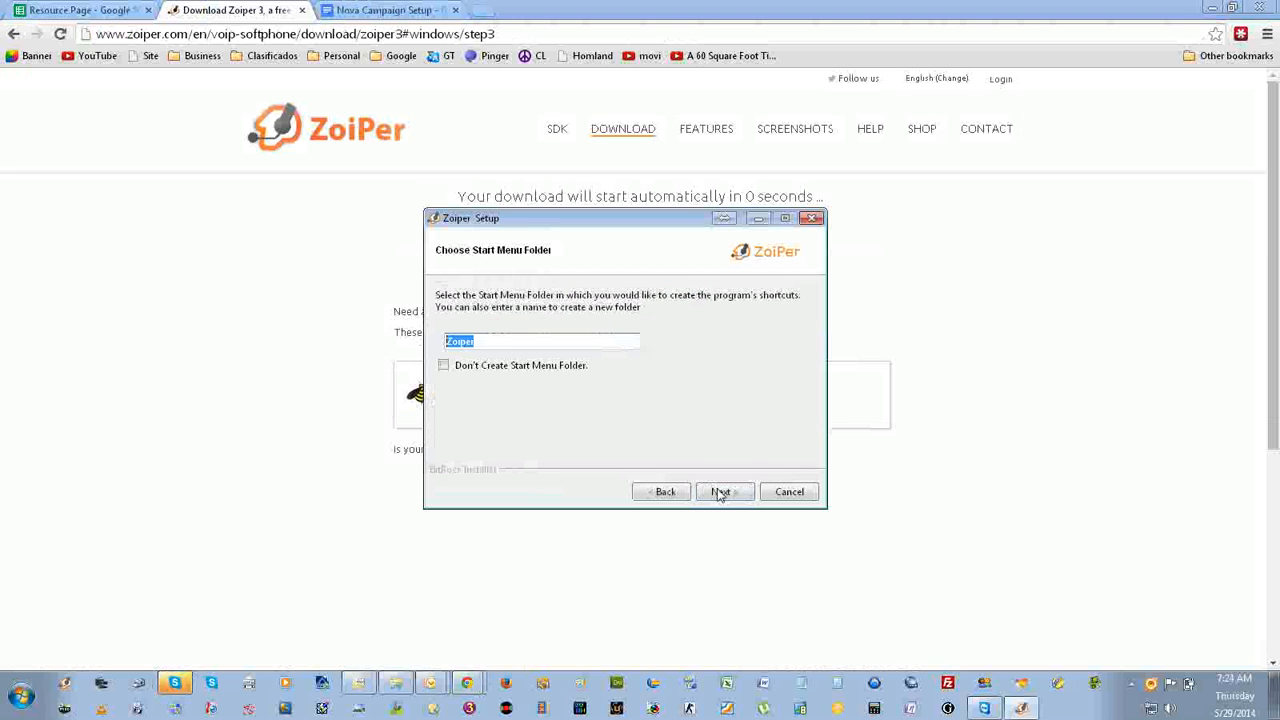
{"action": "left_click", "coordinate": [720, 493]}
{"action": "left_click", "coordinate": [720, 493]}
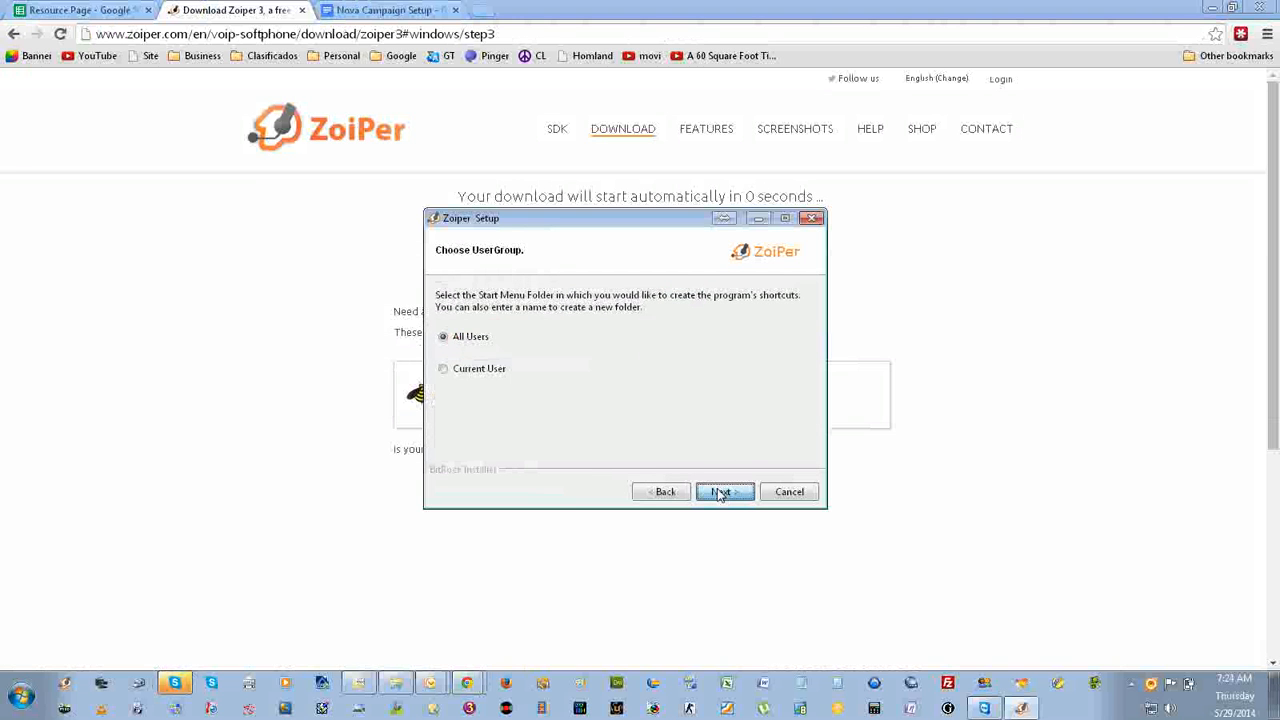
{"action": "left_click", "coordinate": [720, 493]}
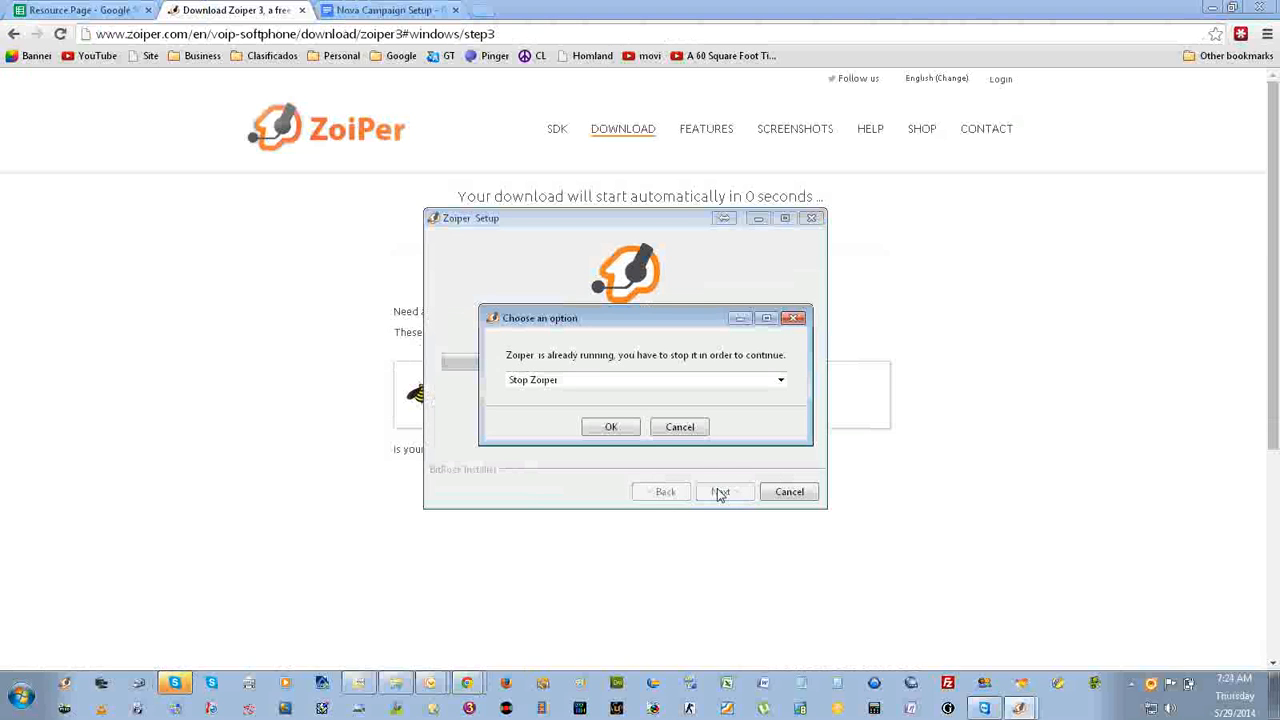
{"action": "left_click", "coordinate": [669, 430]}
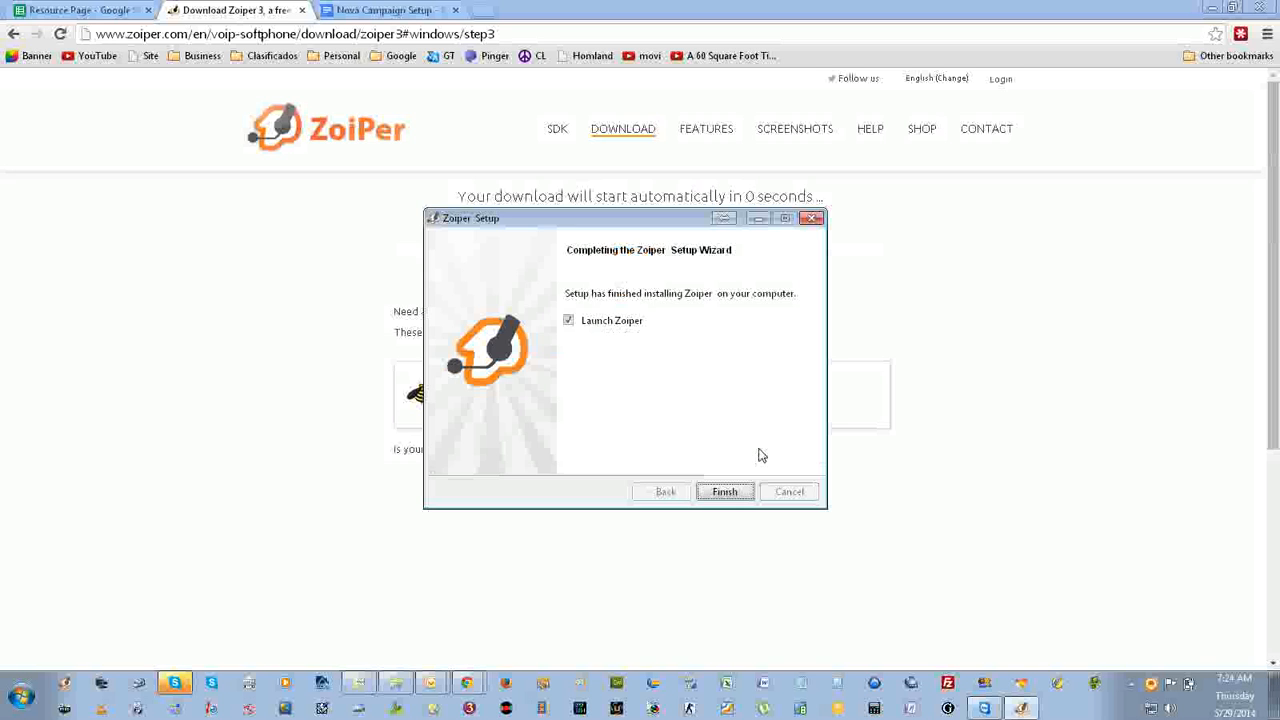
{"action": "left_click", "coordinate": [725, 492]}
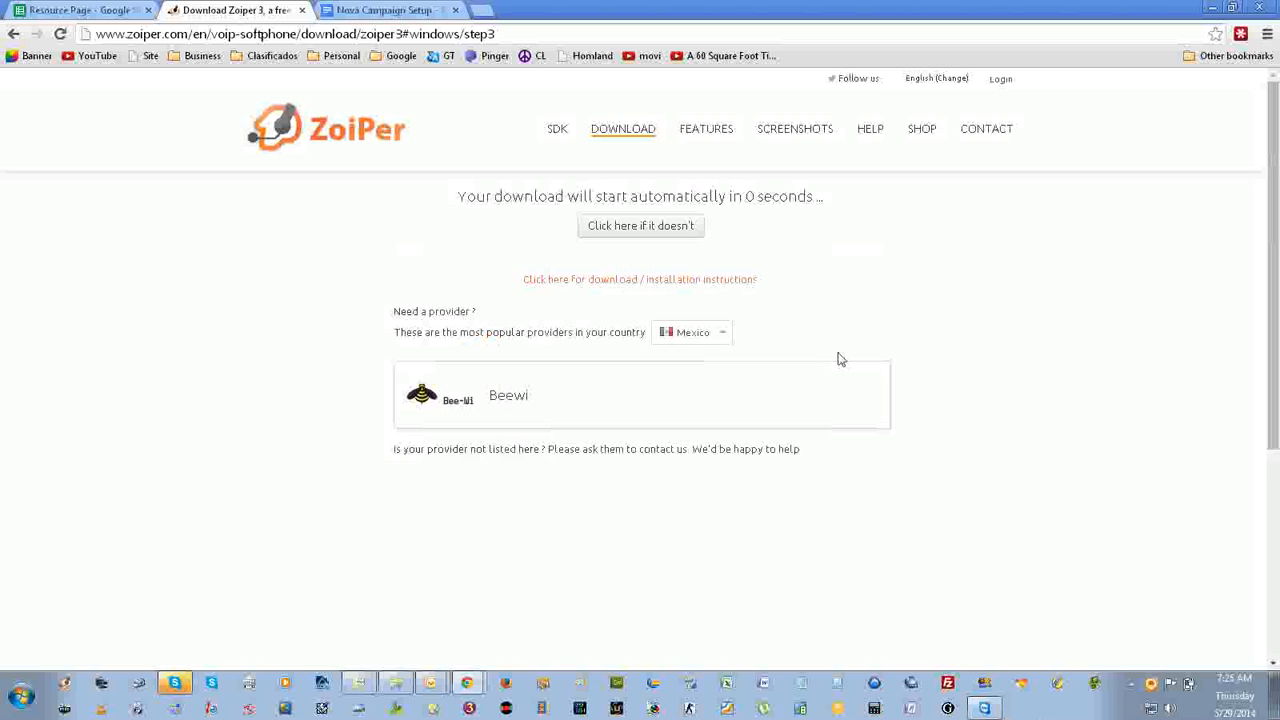
Clear the desktop of the download page, browser windows and sticky note, and decline to uninstall Zoiper.
{"action": "left_click", "coordinate": [302, 10]}
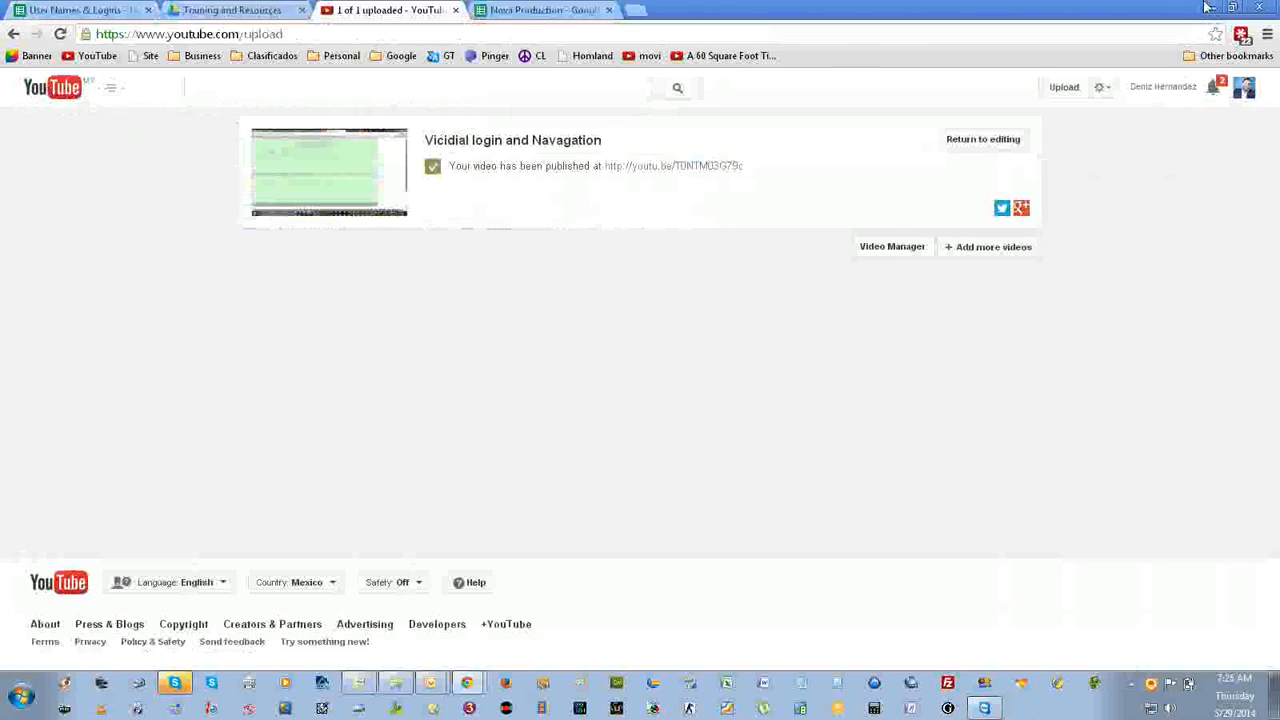
{"action": "left_click", "coordinate": [1207, 8]}
{"action": "left_click", "coordinate": [1213, 8]}
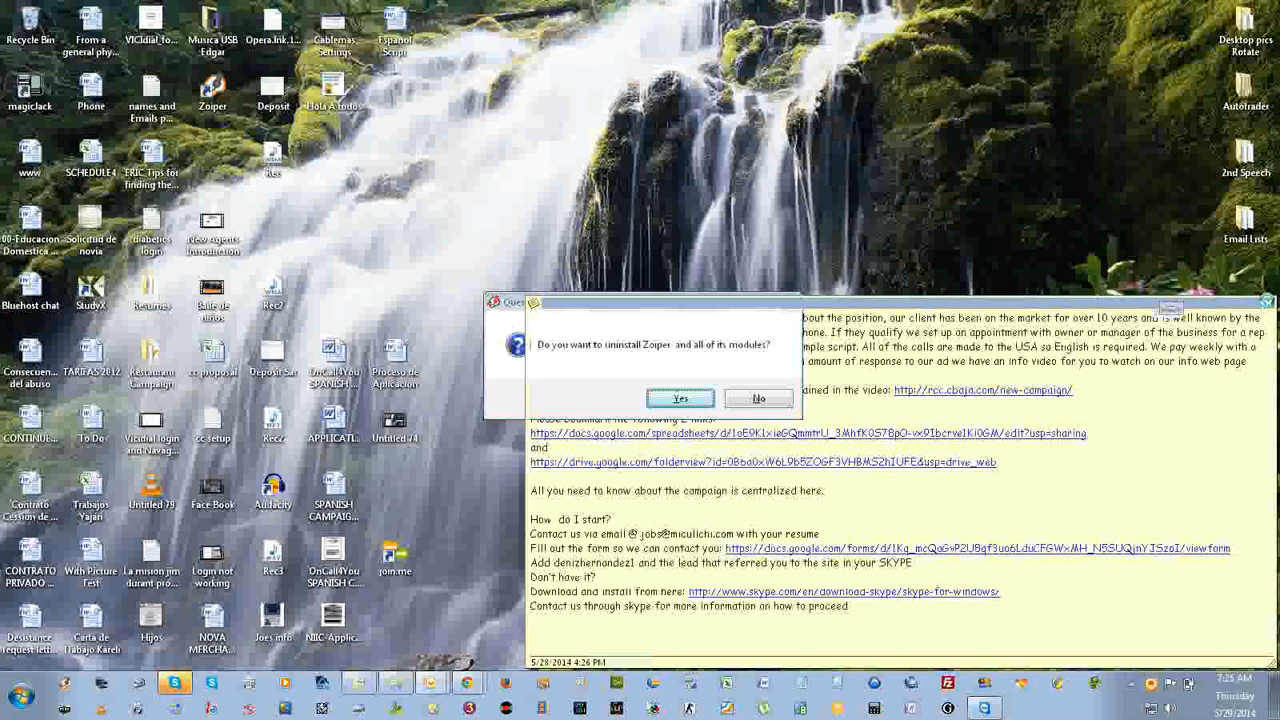
{"action": "left_click", "coordinate": [1267, 304]}
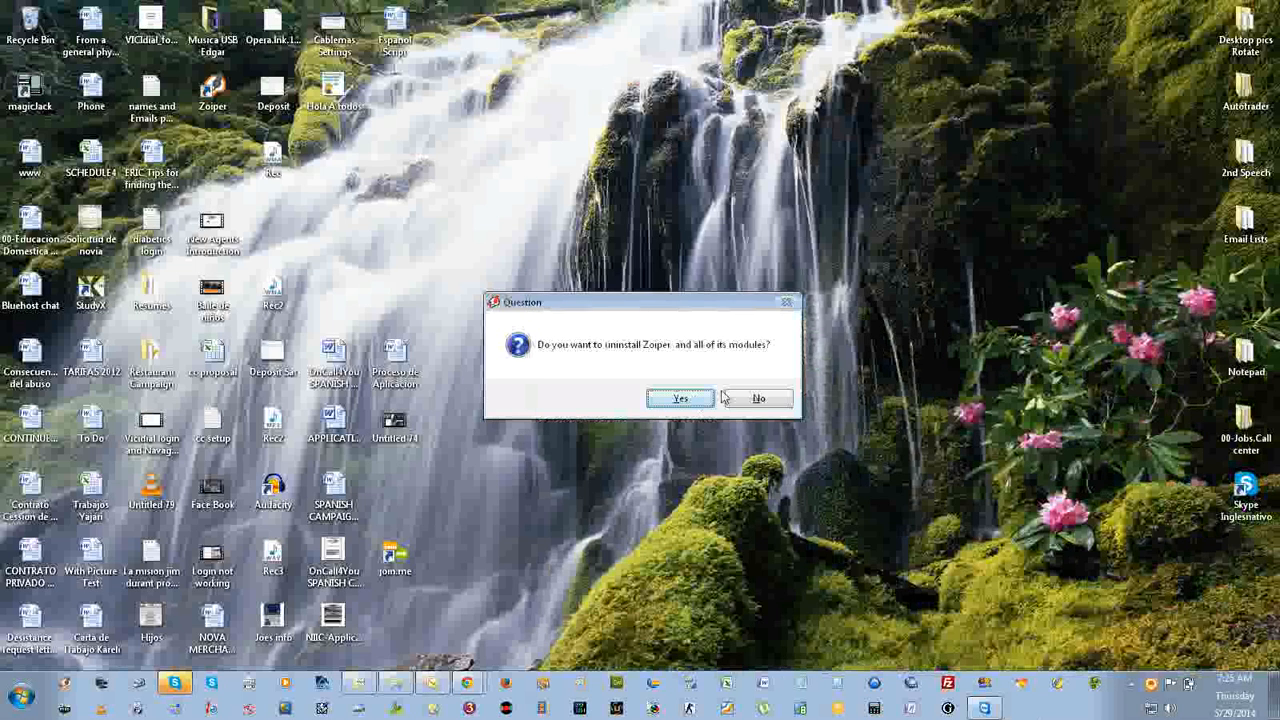
{"action": "left_click", "coordinate": [759, 399]}
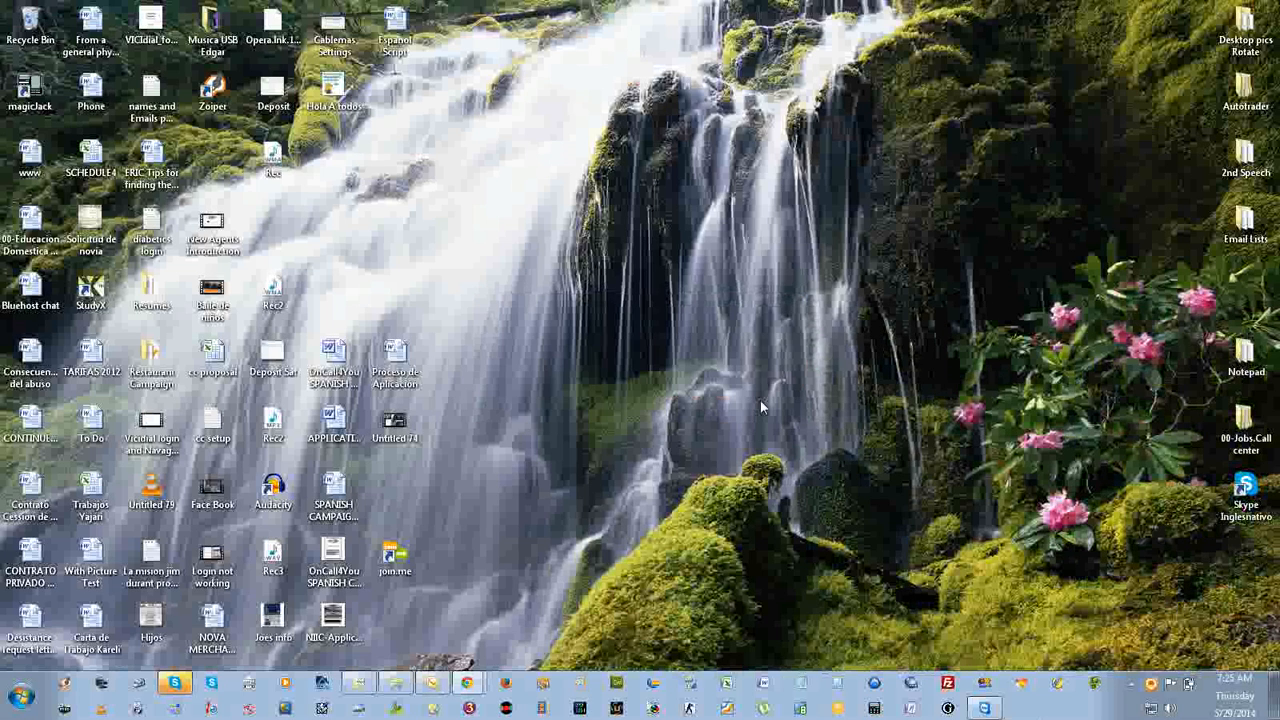
Open Zoiper and start creating a new account of type SIP.
{"action": "left_click", "coordinate": [62, 684]}
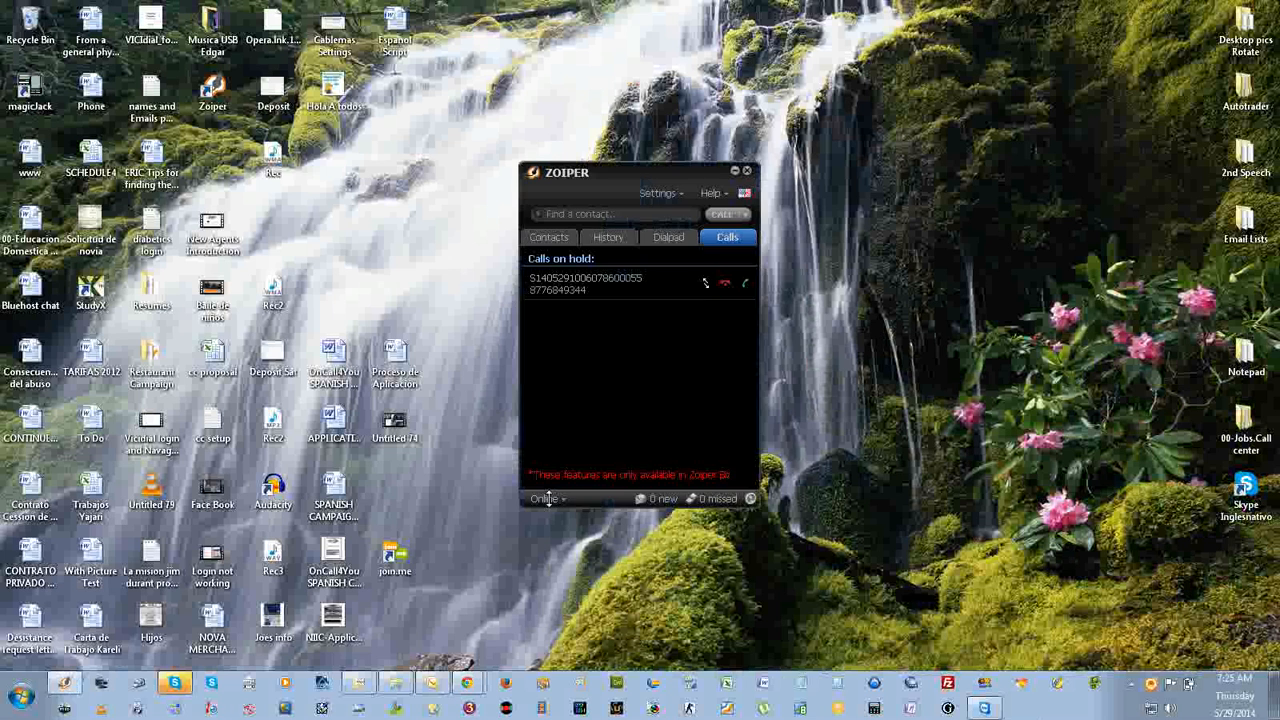
{"action": "left_click", "coordinate": [680, 195]}
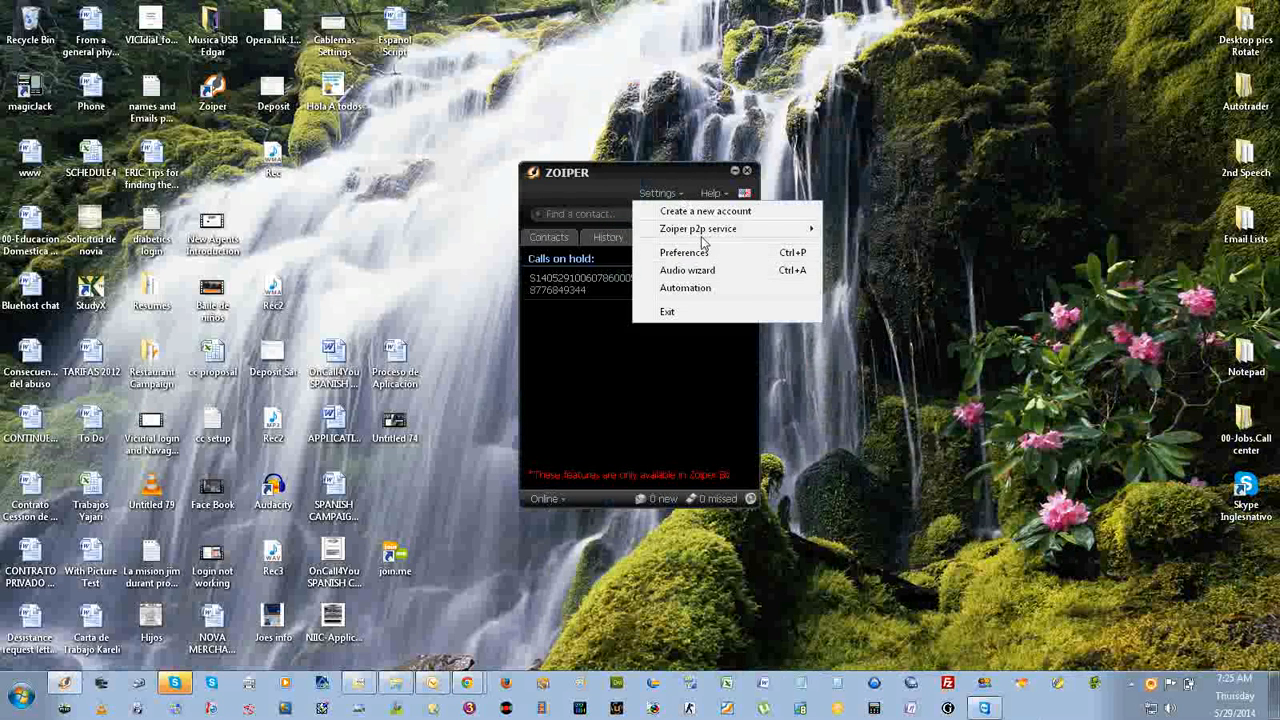
{"action": "left_click", "coordinate": [705, 211]}
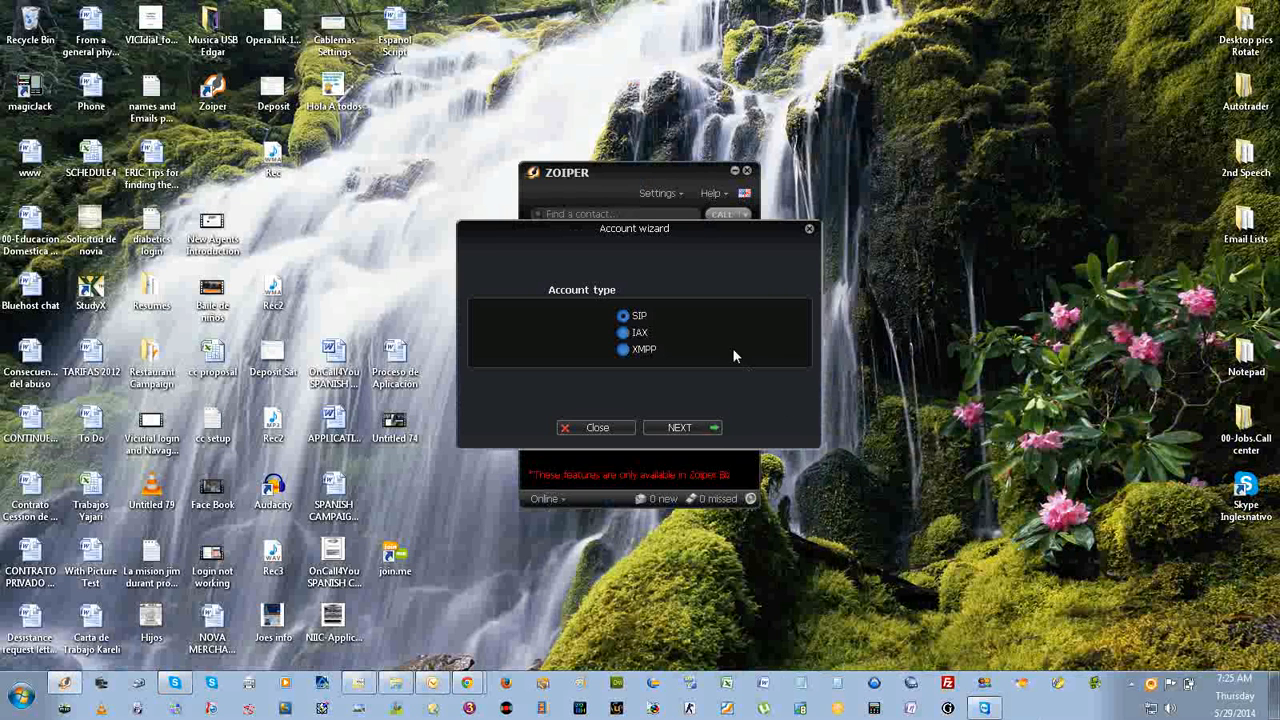
{"action": "left_click", "coordinate": [680, 428]}
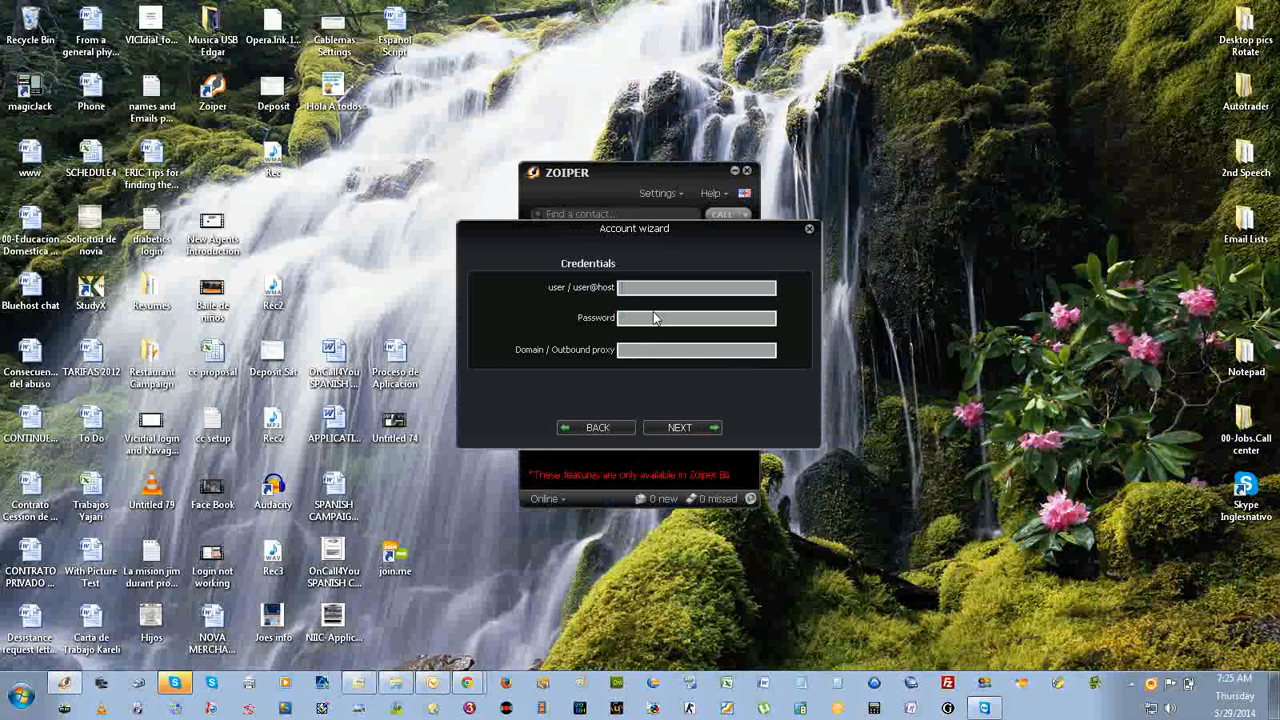
Enter the SIP account's user extension and password, with dial152.vicihost.com as the domain.
{"action": "type", "text": "9000"}
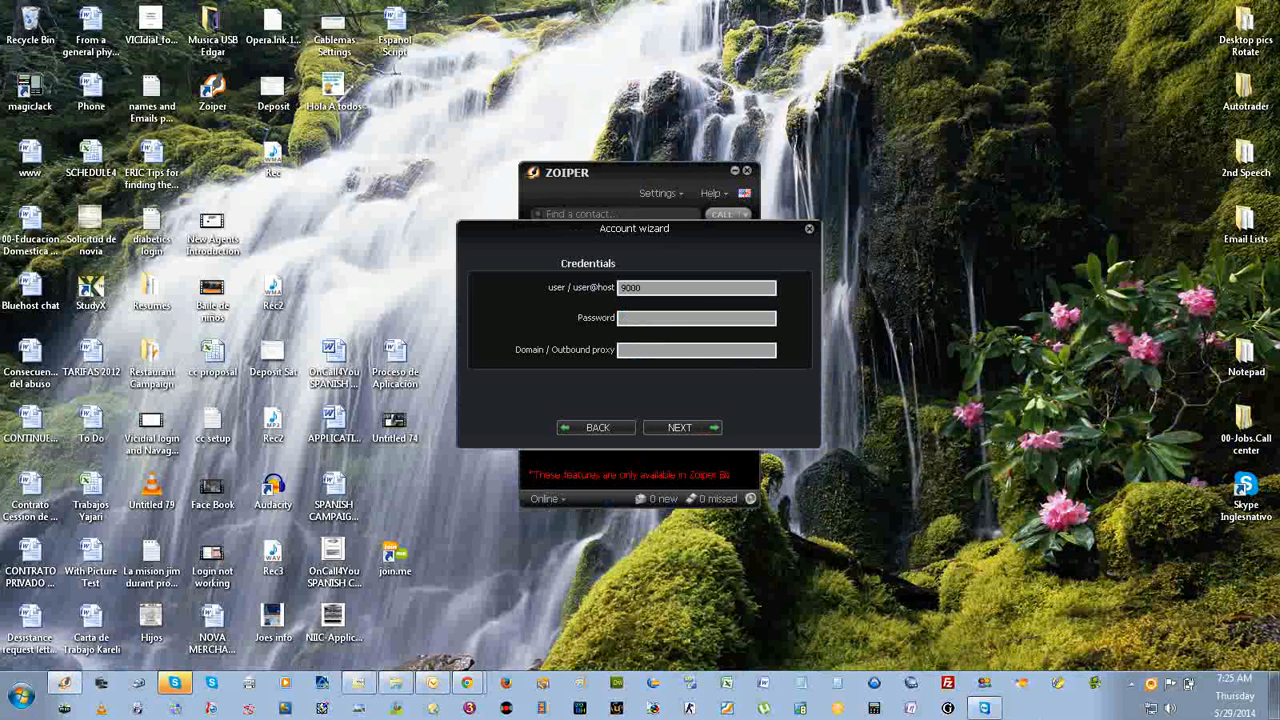
{"action": "type", "text": "••••••••••"}
{"action": "key", "text": "Tab"}
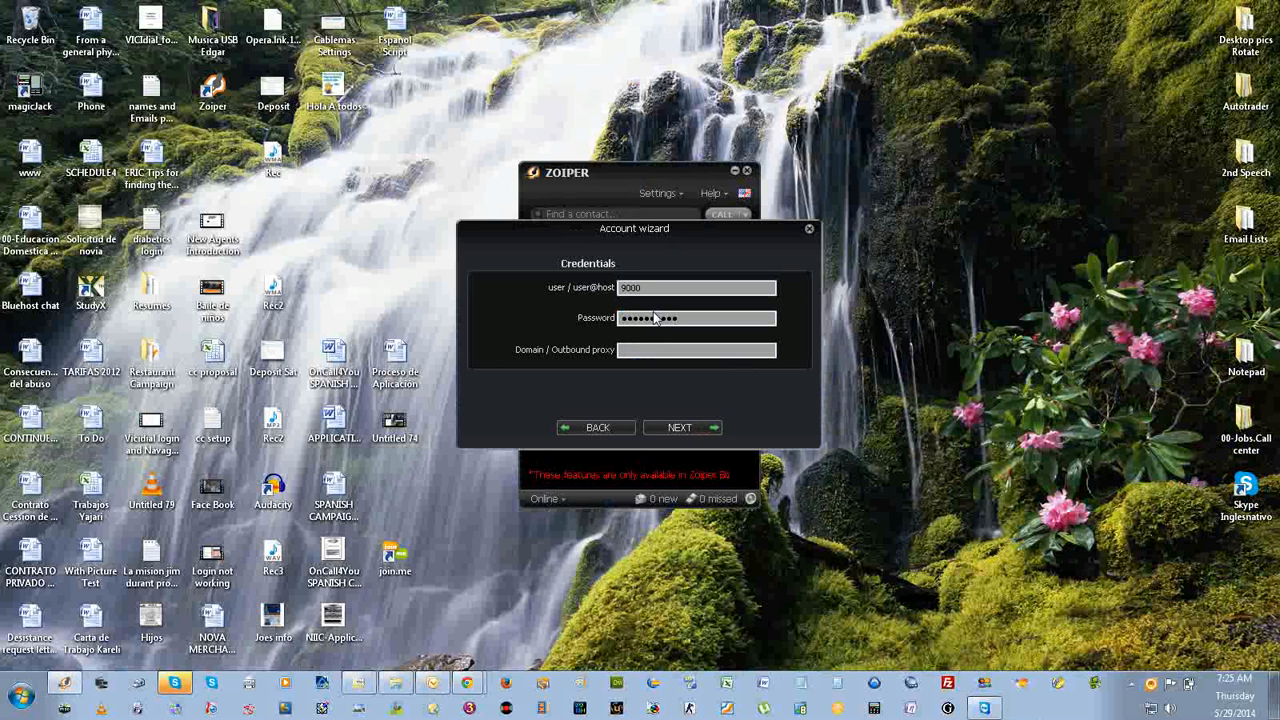
{"action": "type", "text": "dial152.vicihost.com"}
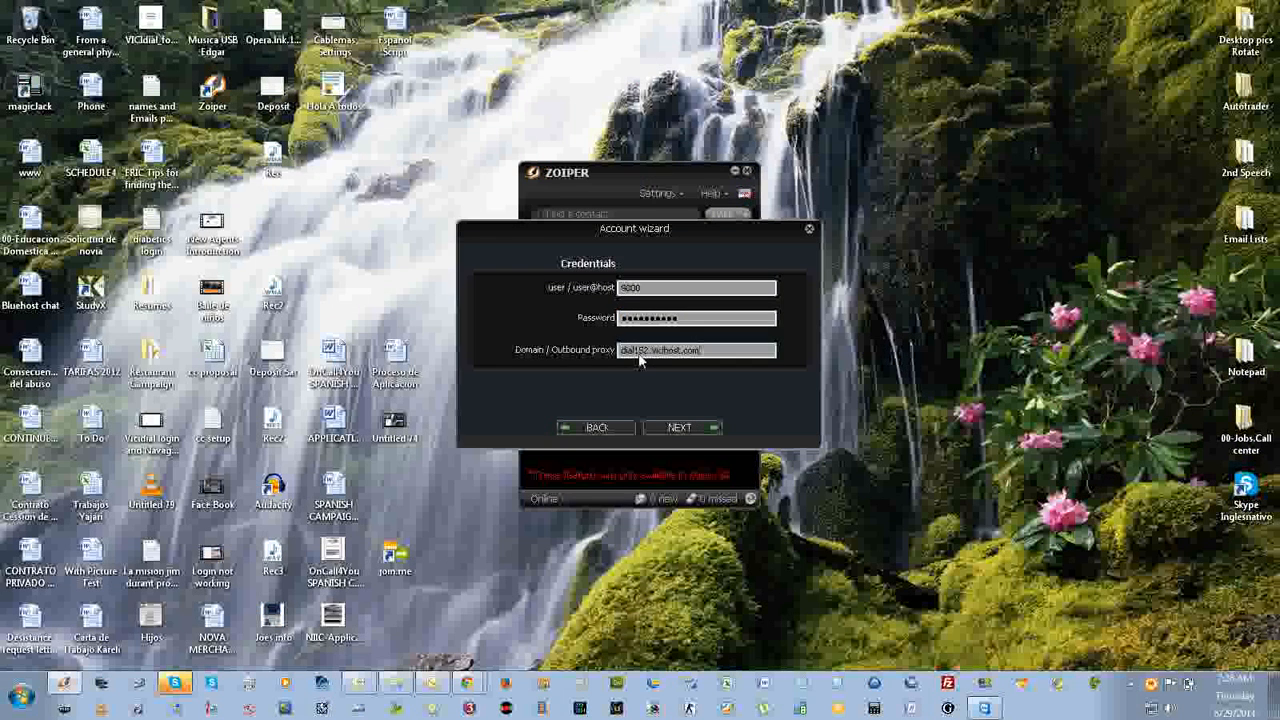
Try to register the SIP account under its suggested name with auto-detection, and close the account wizard.
{"action": "left_click", "coordinate": [700, 428]}
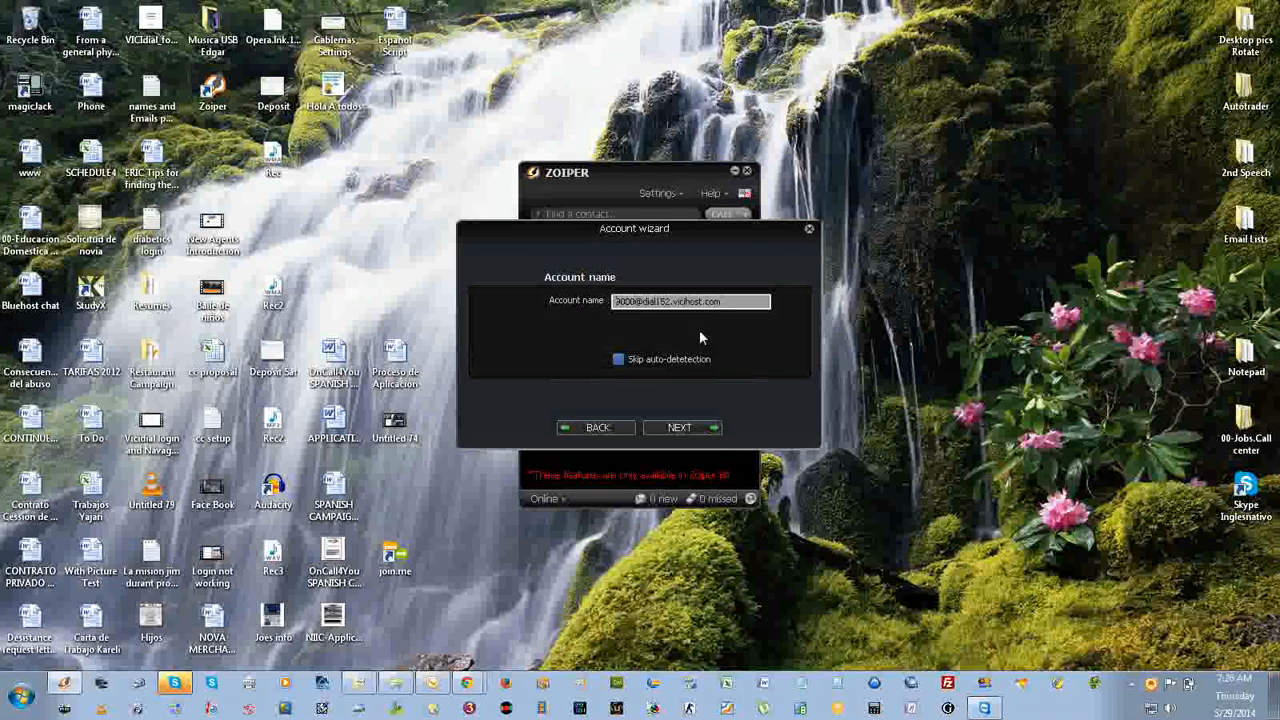
{"action": "left_click", "coordinate": [677, 428]}
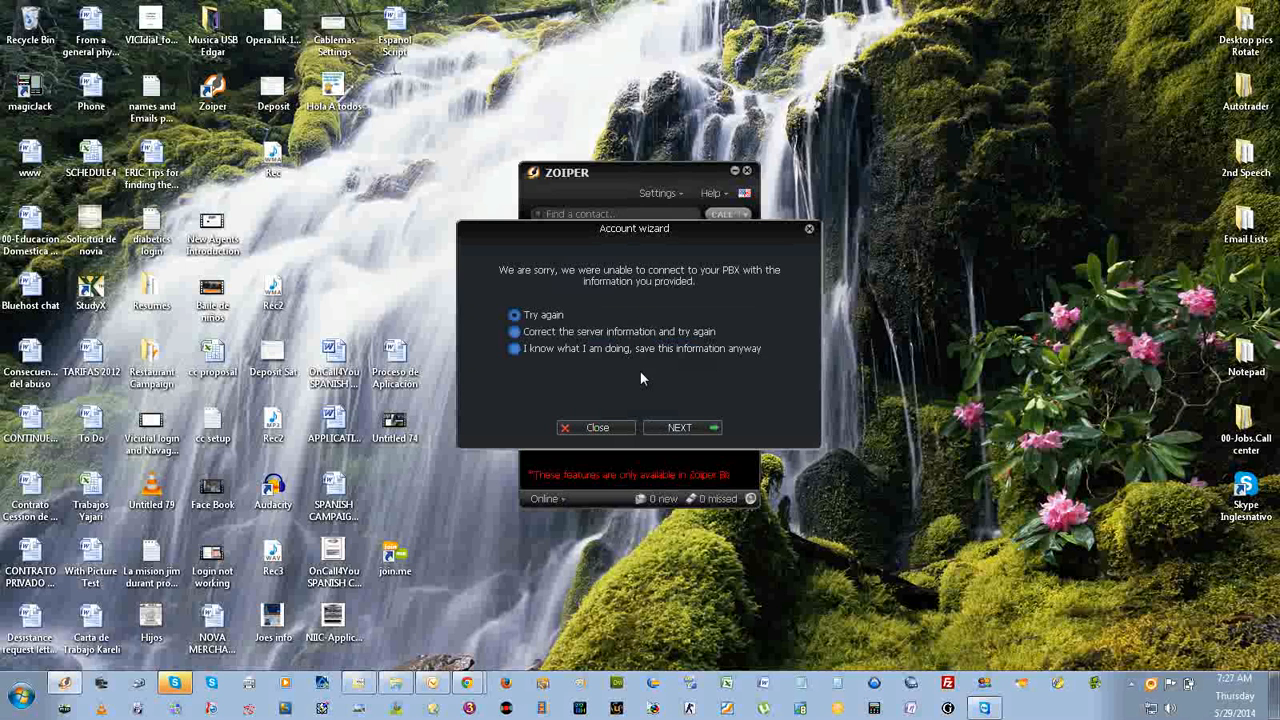
{"action": "left_click", "coordinate": [604, 428]}
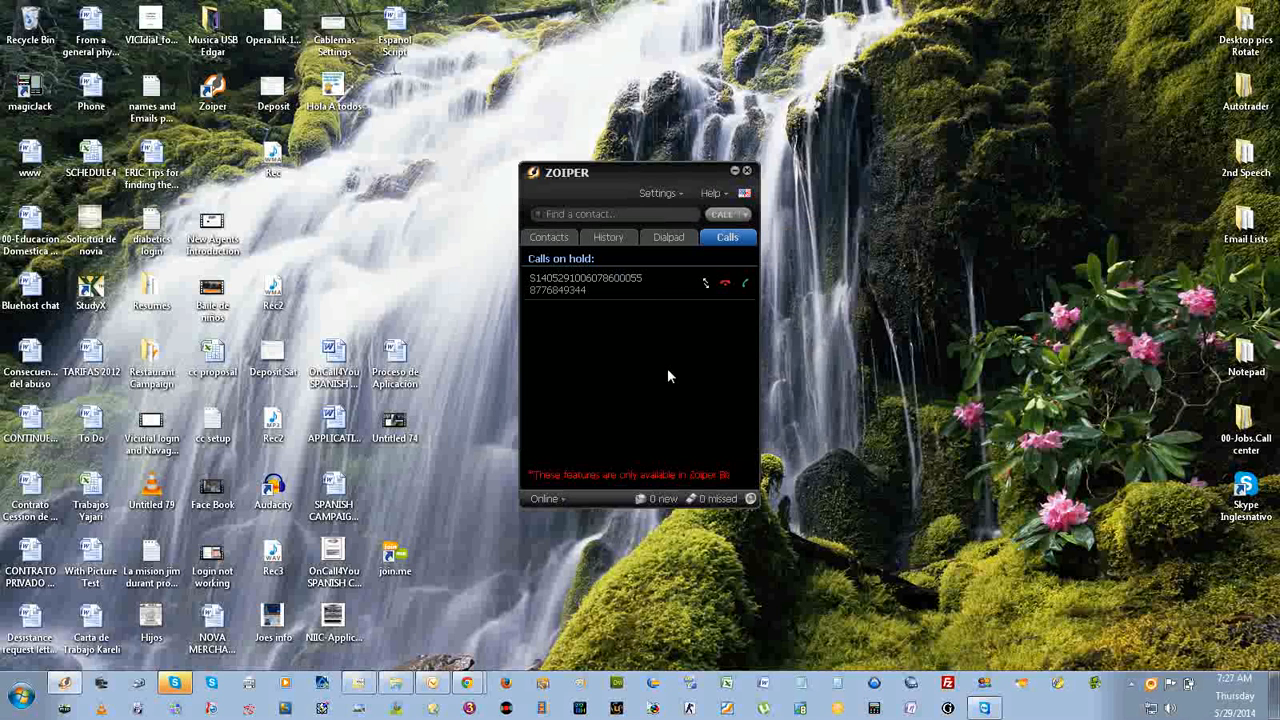
In the existing SIP account's codec preferences, remove all audio codecs from the selected ones.
{"action": "left_click", "coordinate": [658, 193]}
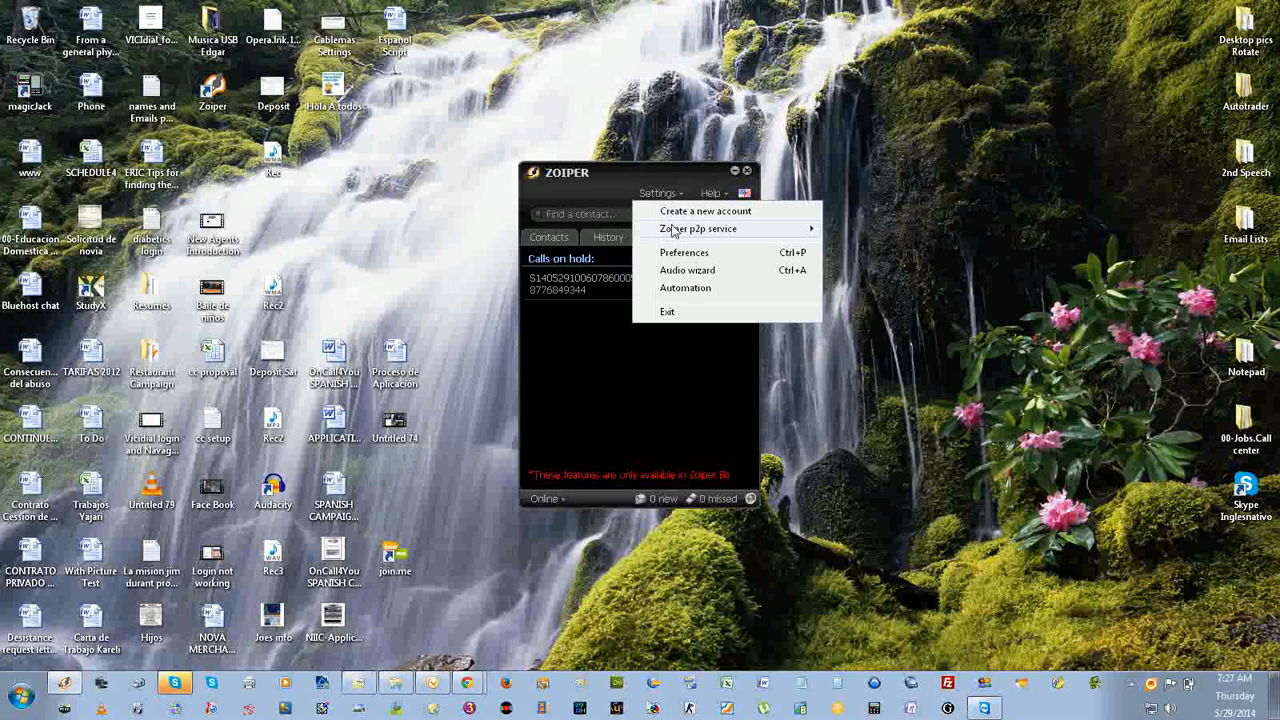
{"action": "left_click", "coordinate": [678, 254]}
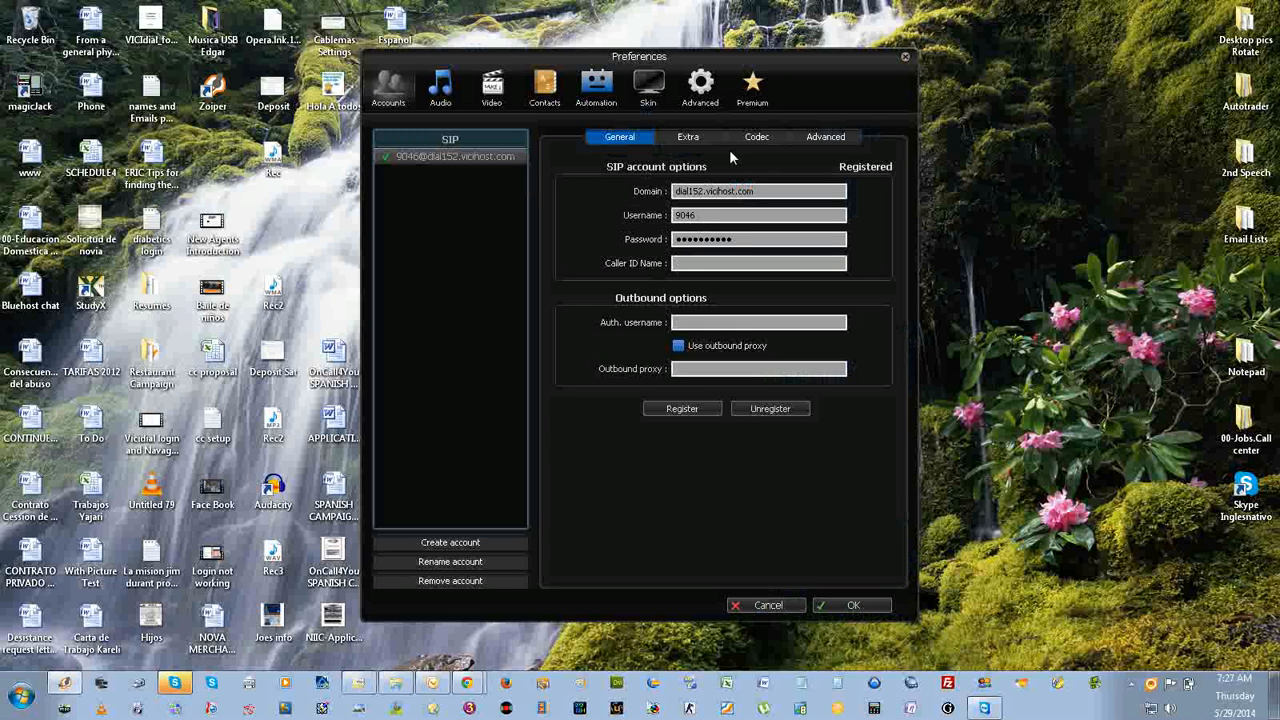
{"action": "left_click", "coordinate": [754, 140]}
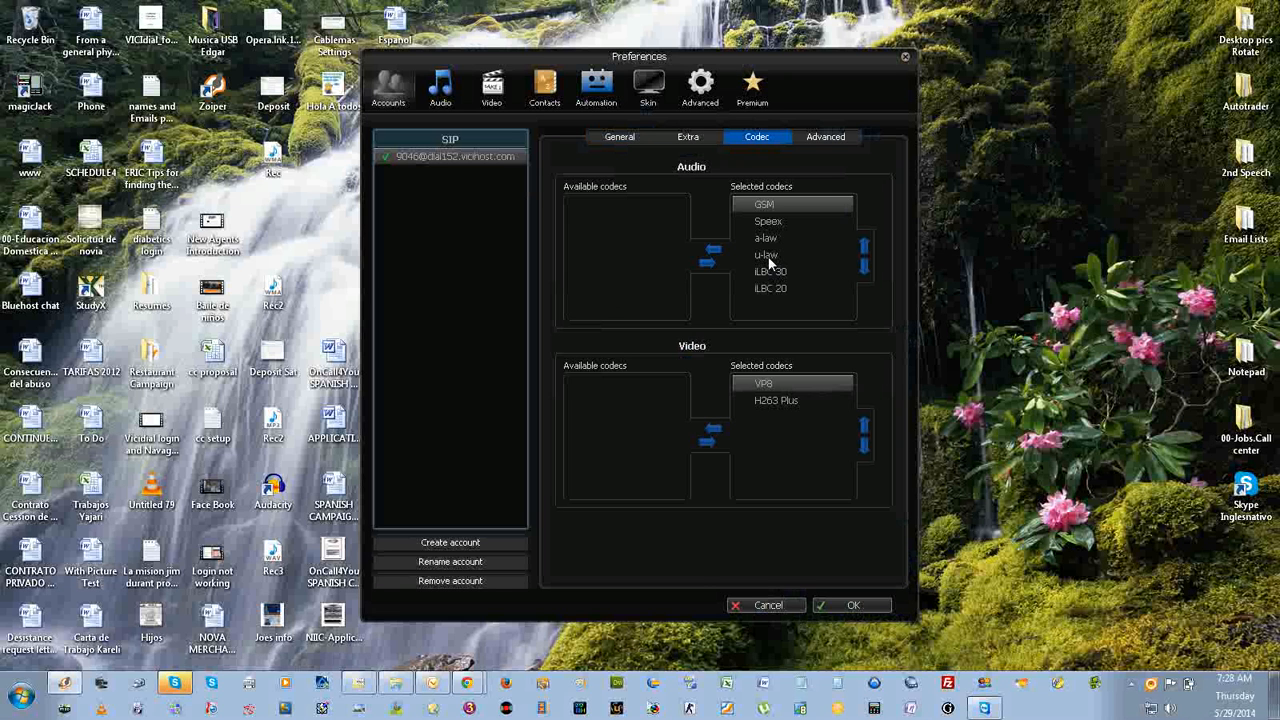
{"action": "left_click", "coordinate": [714, 251]}
{"action": "left_click", "coordinate": [714, 251]}
{"action": "left_click", "coordinate": [714, 251]}
{"action": "left_click", "coordinate": [714, 251]}
{"action": "left_click", "coordinate": [714, 252]}
{"action": "left_click", "coordinate": [714, 252]}
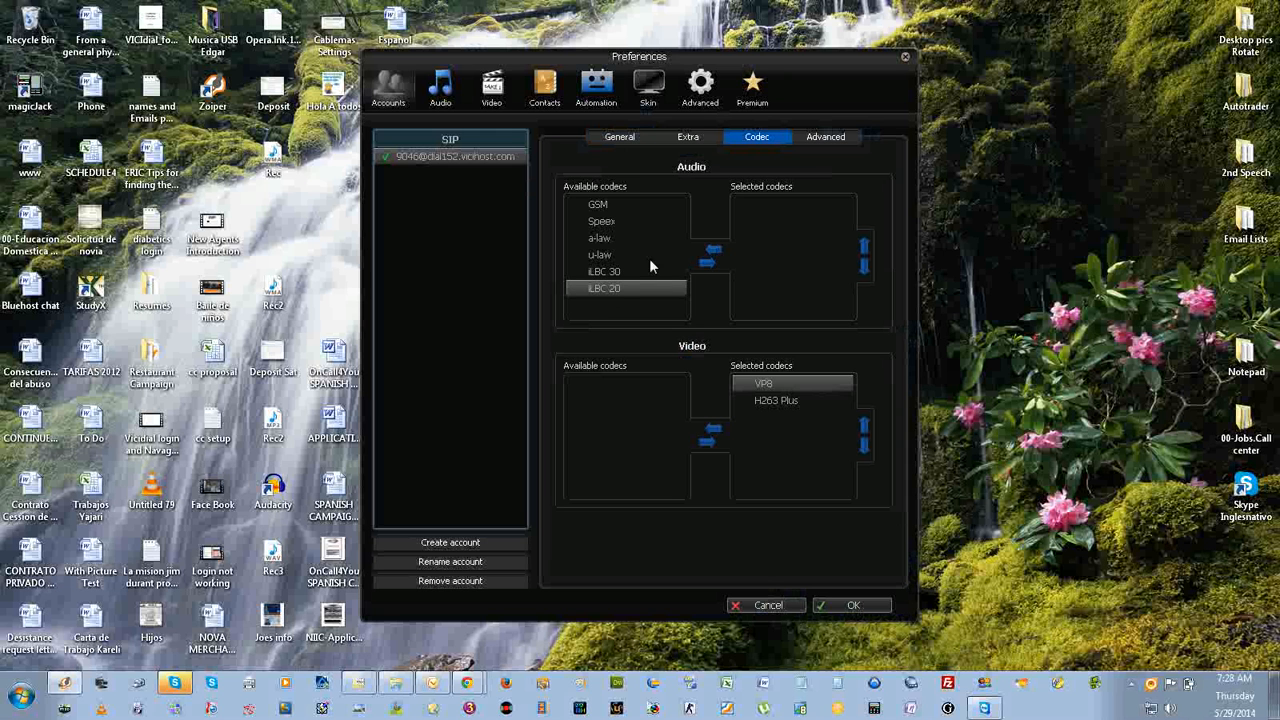
Make u-law the only selected audio codec for the SIP account and save the preferences.
{"action": "left_click", "coordinate": [621, 256]}
{"action": "left_click", "coordinate": [709, 263]}
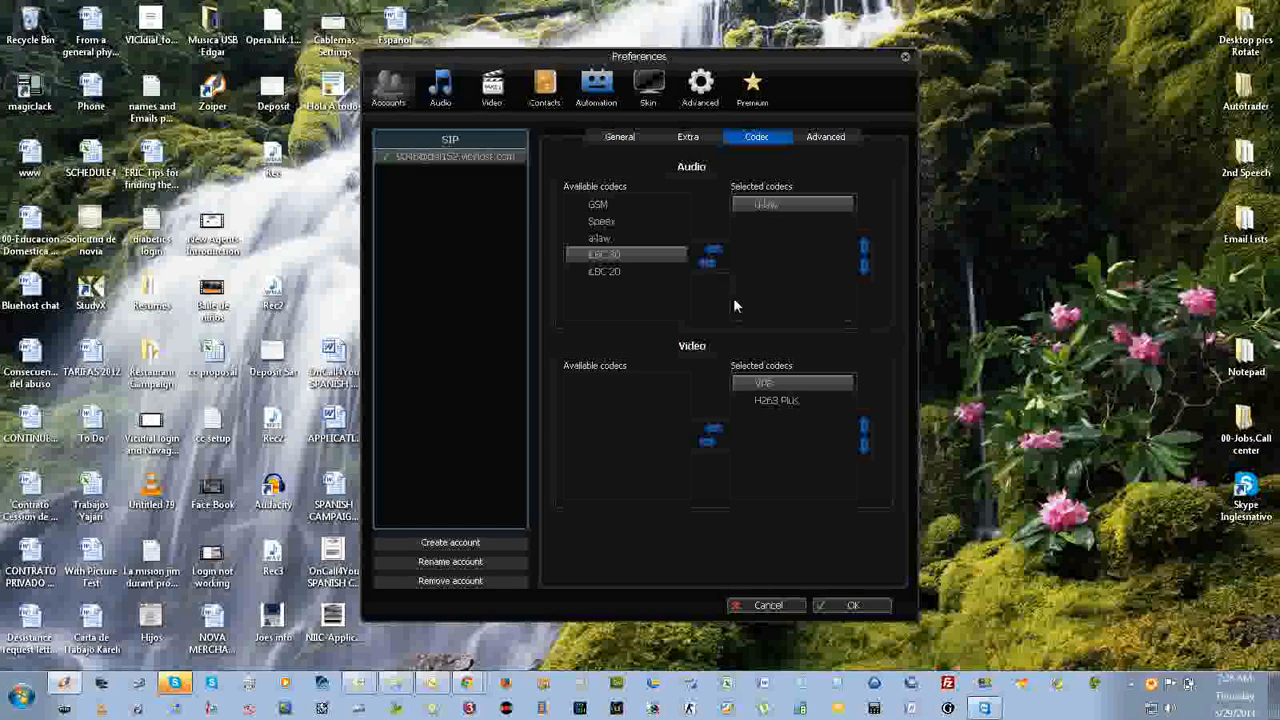
{"action": "left_click", "coordinate": [858, 606]}
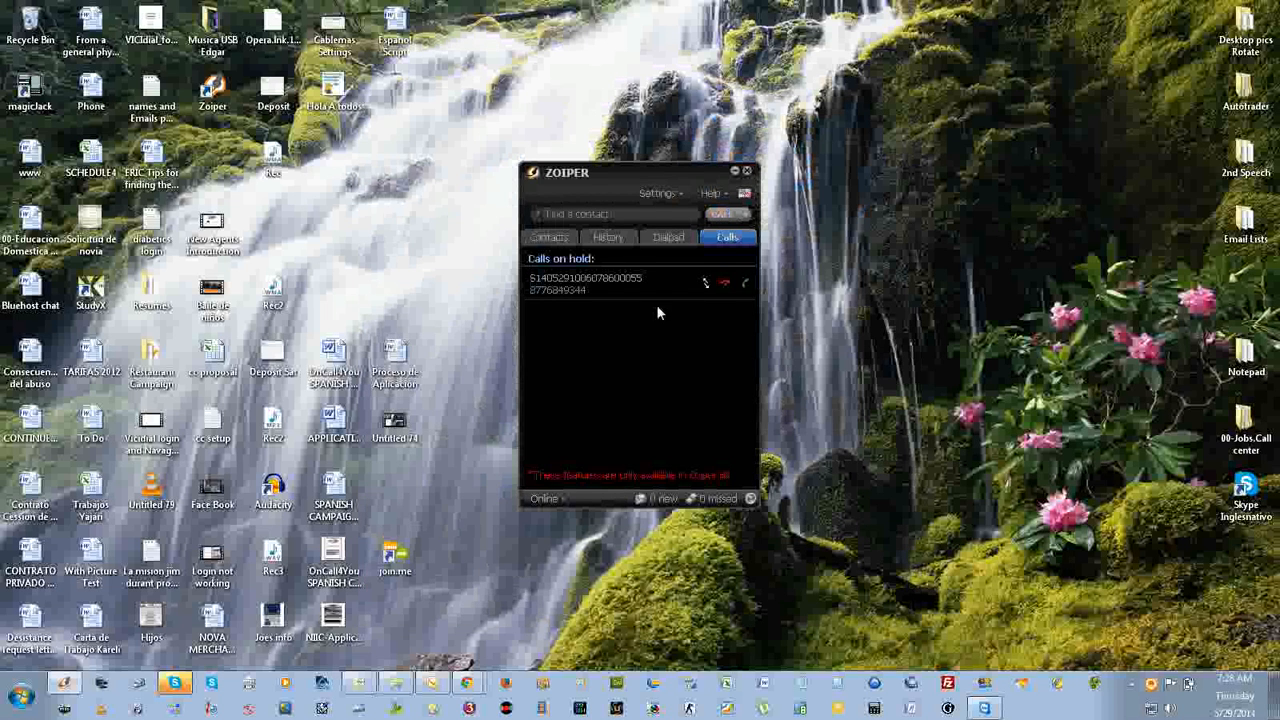
{"action": "left_click_drag", "start_coordinate": [687, 167], "coordinate": [906, 326]}
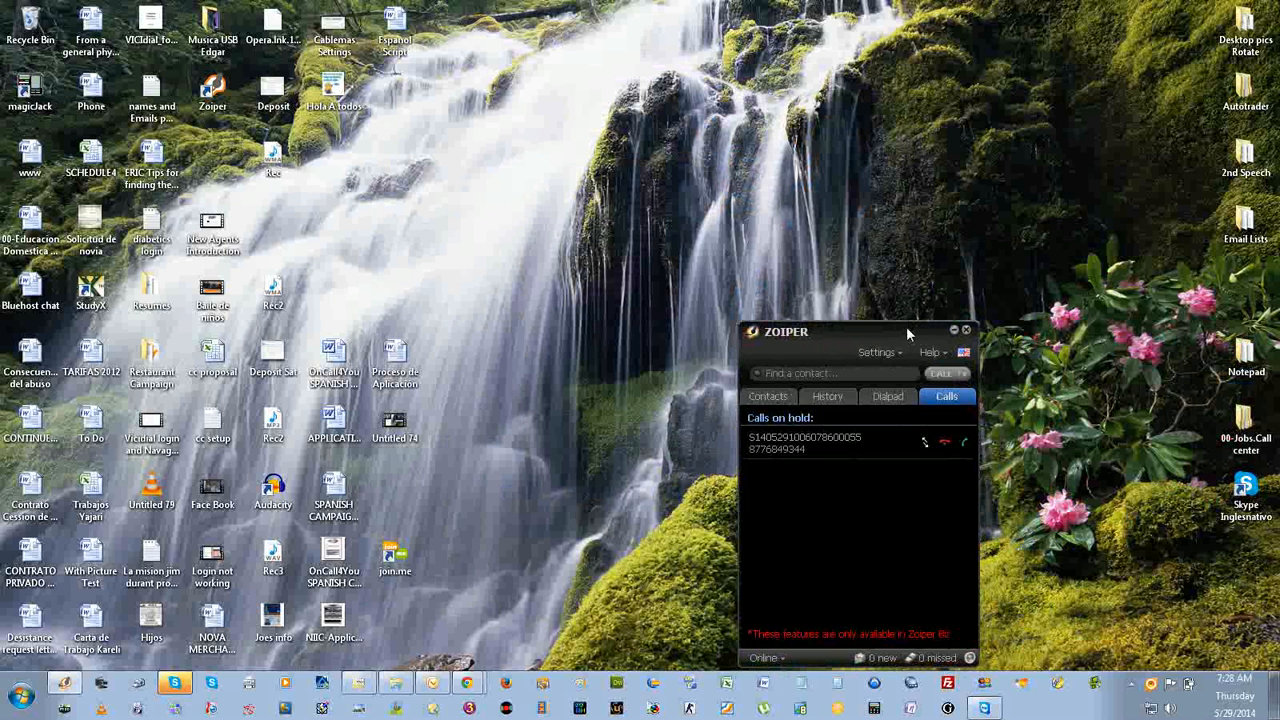
{"action": "left_click_drag", "start_coordinate": [906, 326], "coordinate": [788, 94]}
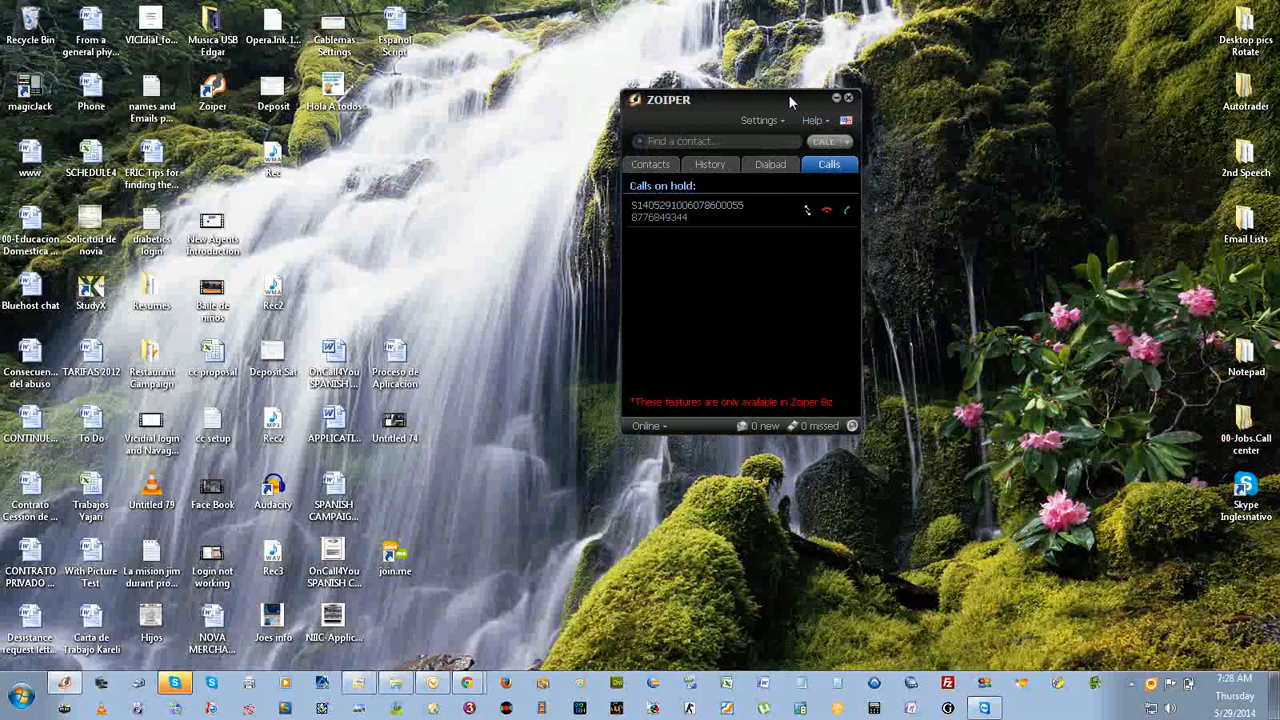